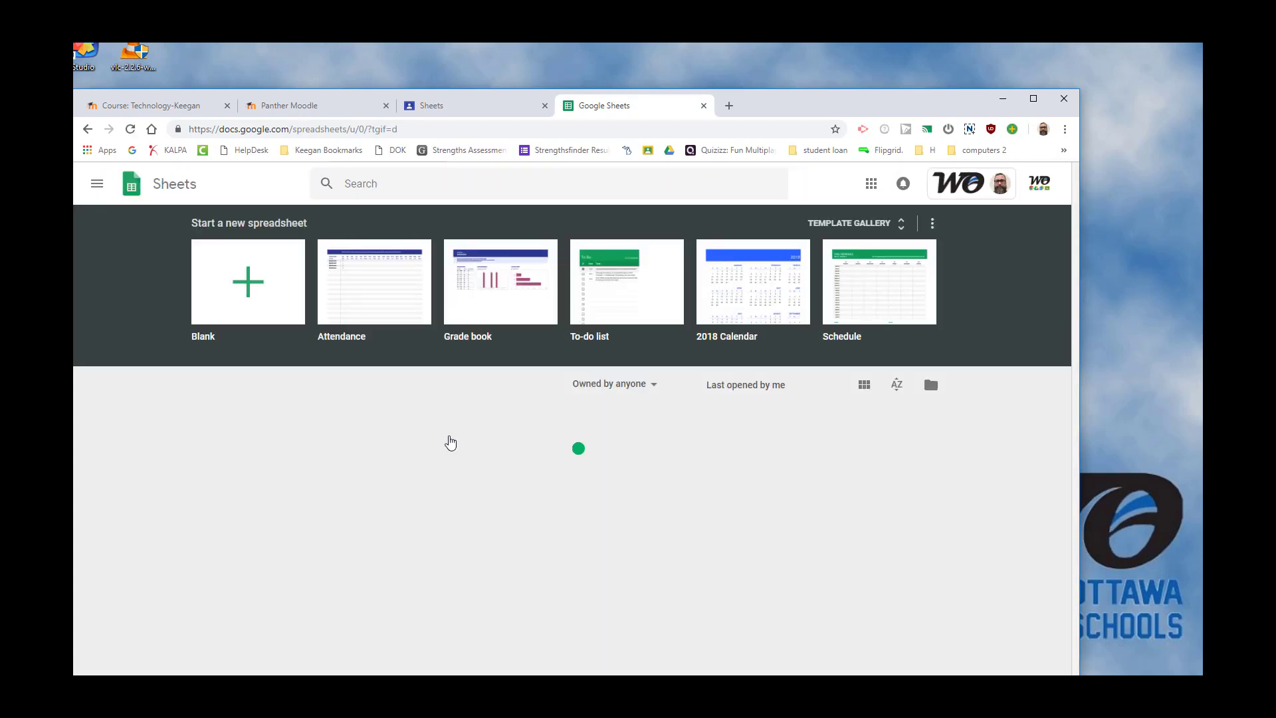
Create a blank spreadsheet and rename it with the author's full name.
left_click(285, 294)
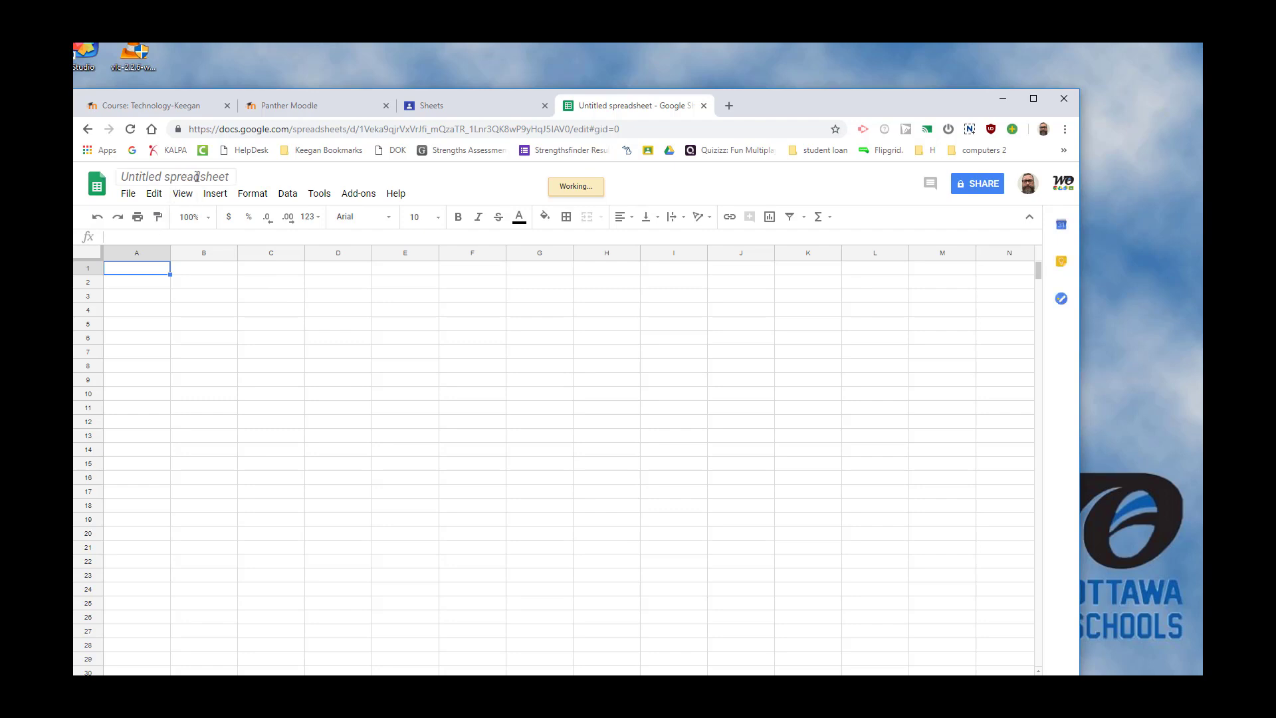
left_click(197, 176)
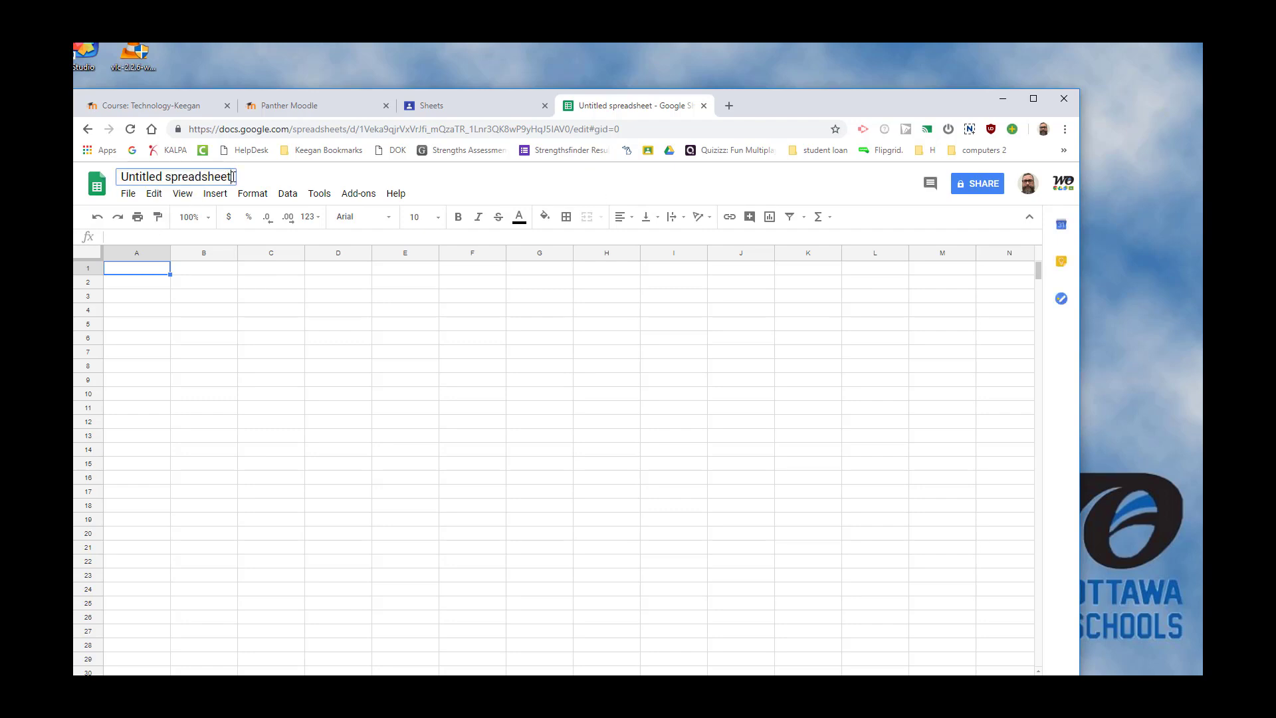
left_click_drag(232, 176, 112, 184)
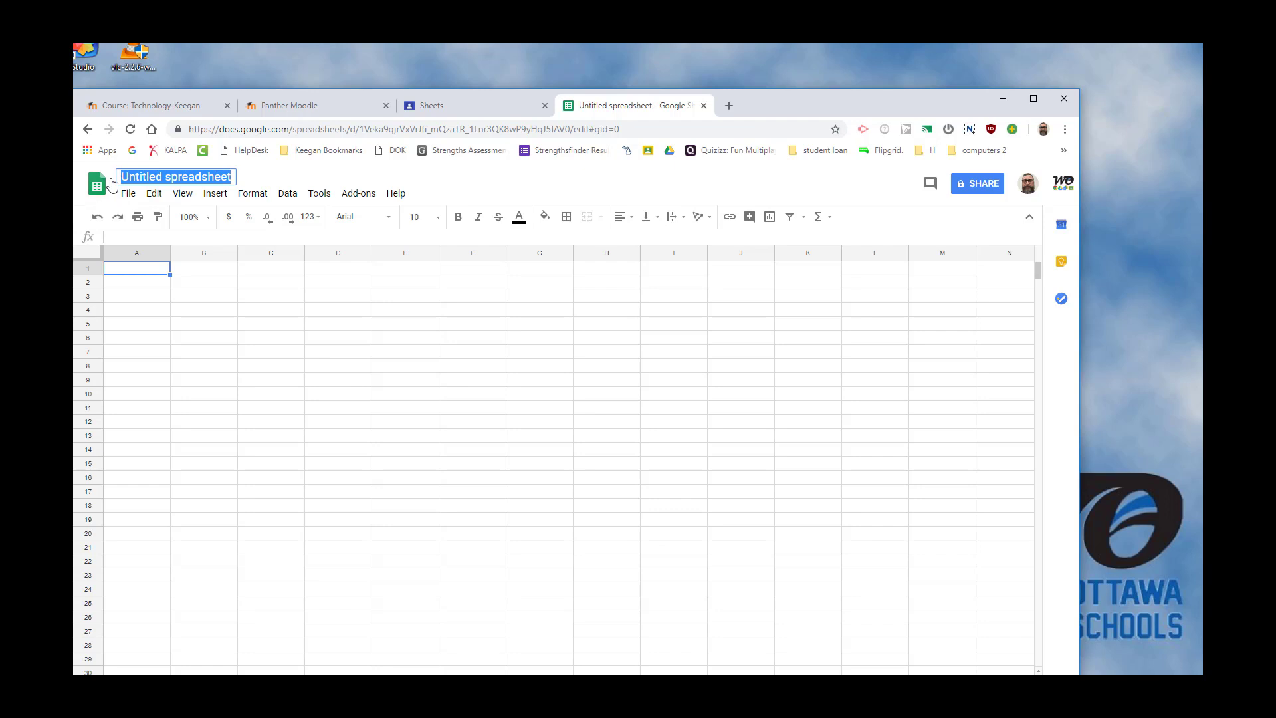
type("Dennis ")
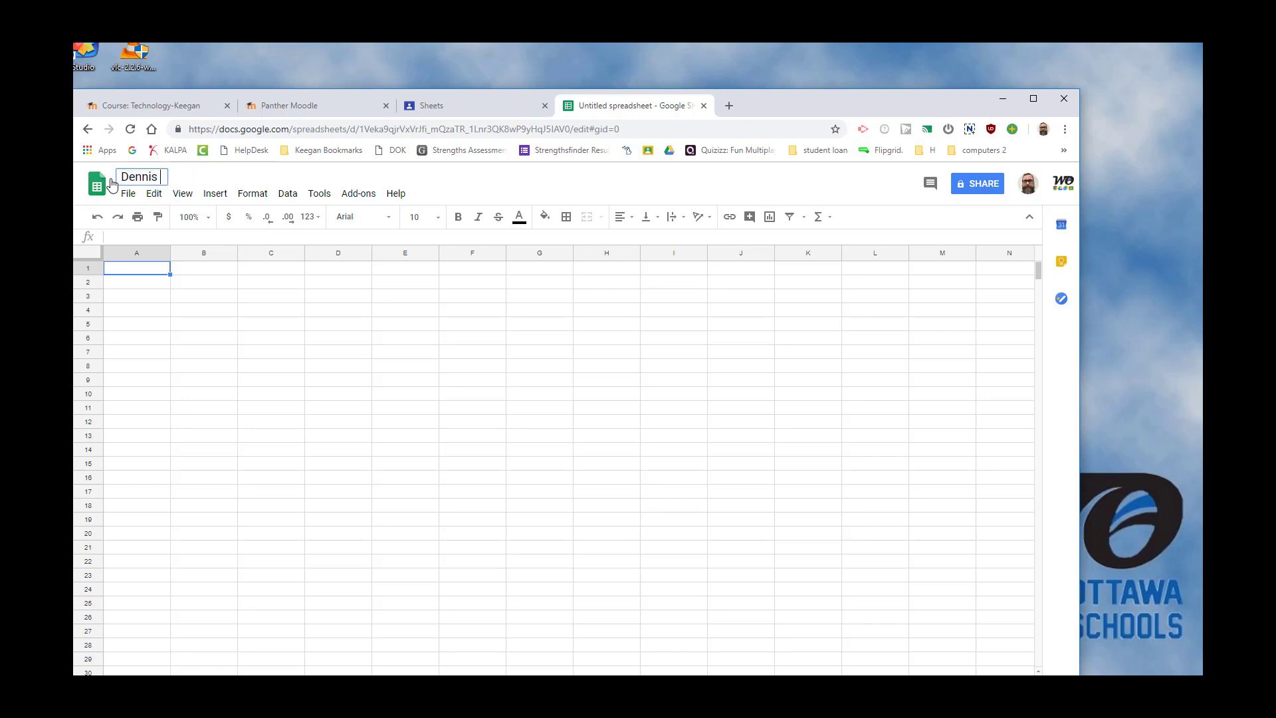
type("Keegan")
left_click(153, 273)
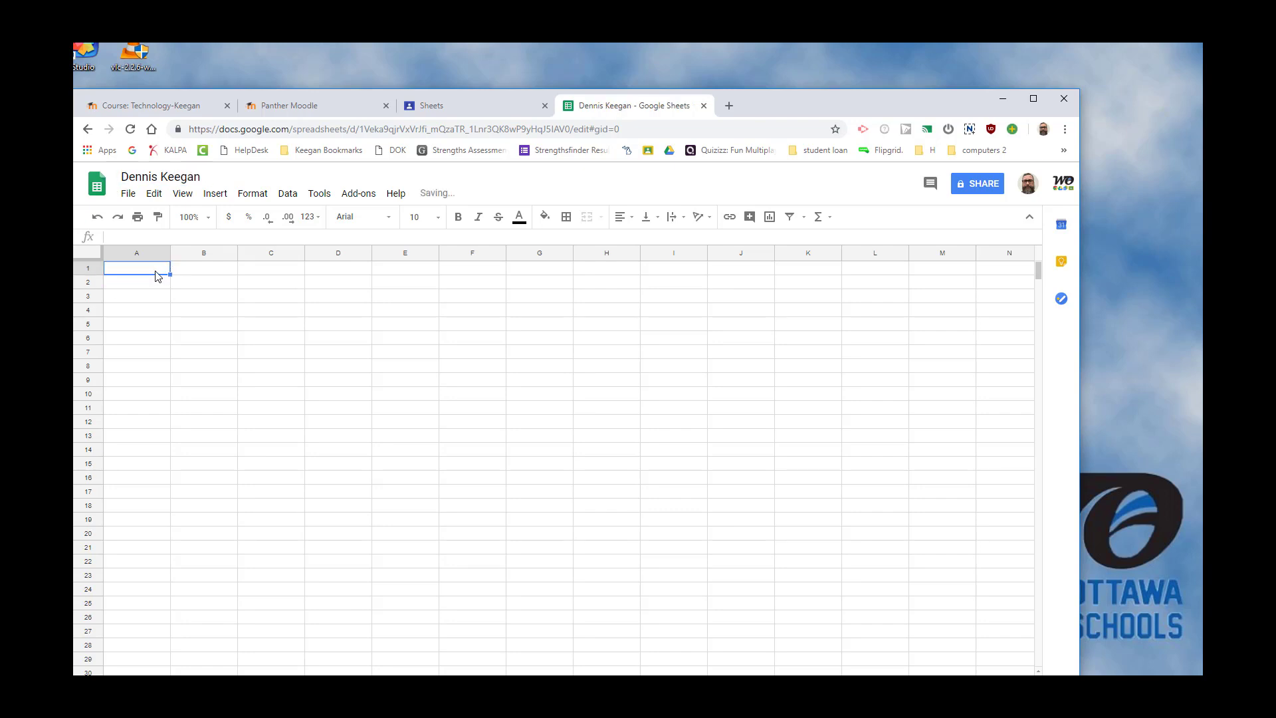
Merge cells A1:F1 and set the merged cell's font to Comic Sans MS at size 24.
left_click_drag(158, 276, 485, 276)
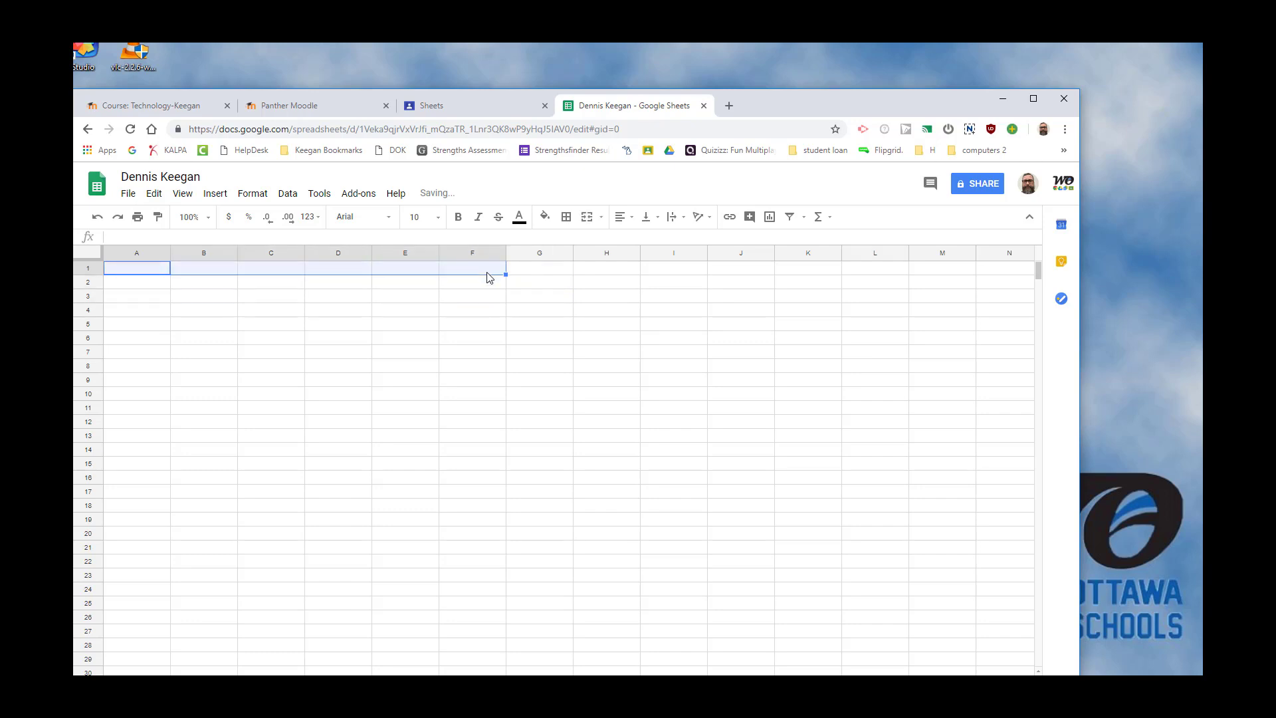
left_click(587, 218)
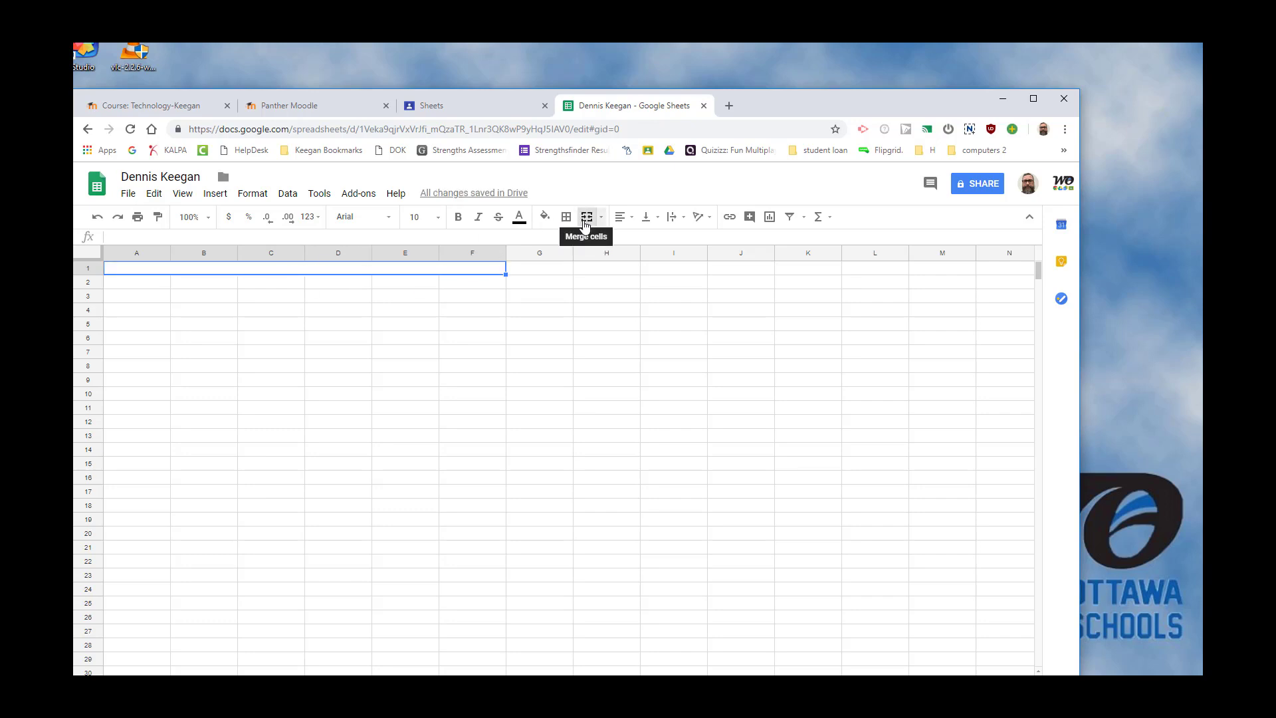
left_click(392, 219)
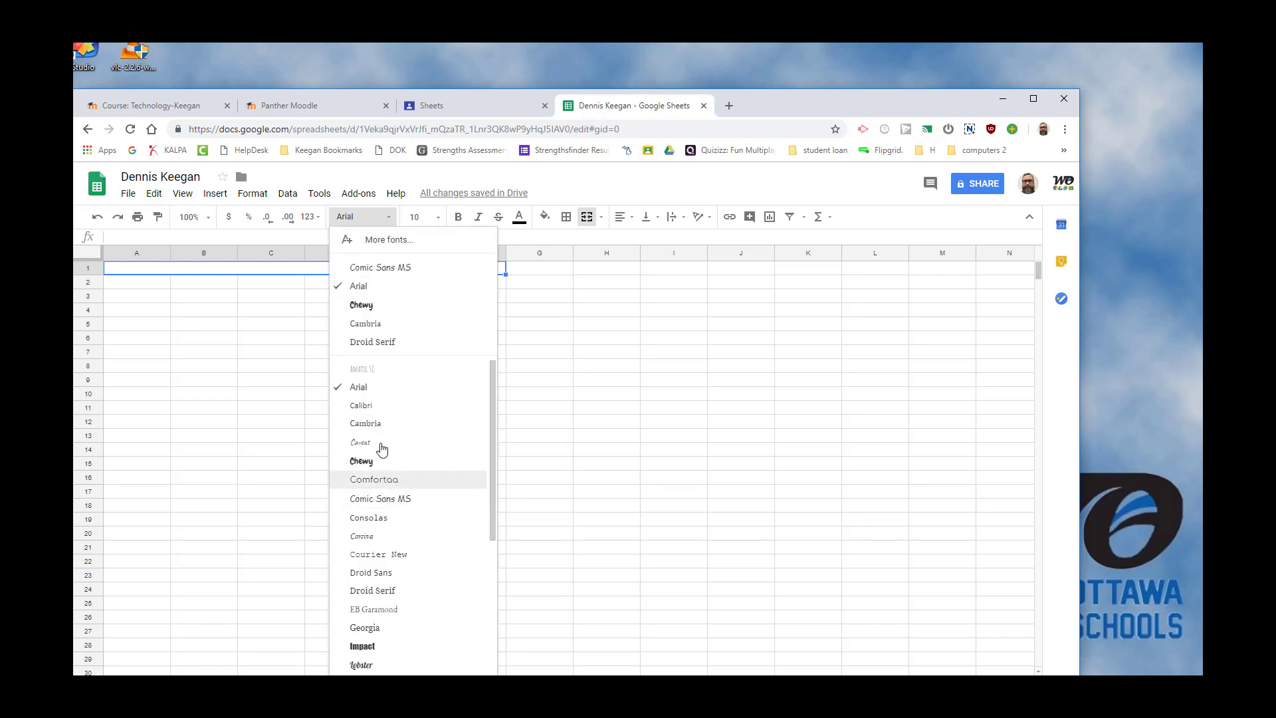
left_click(378, 272)
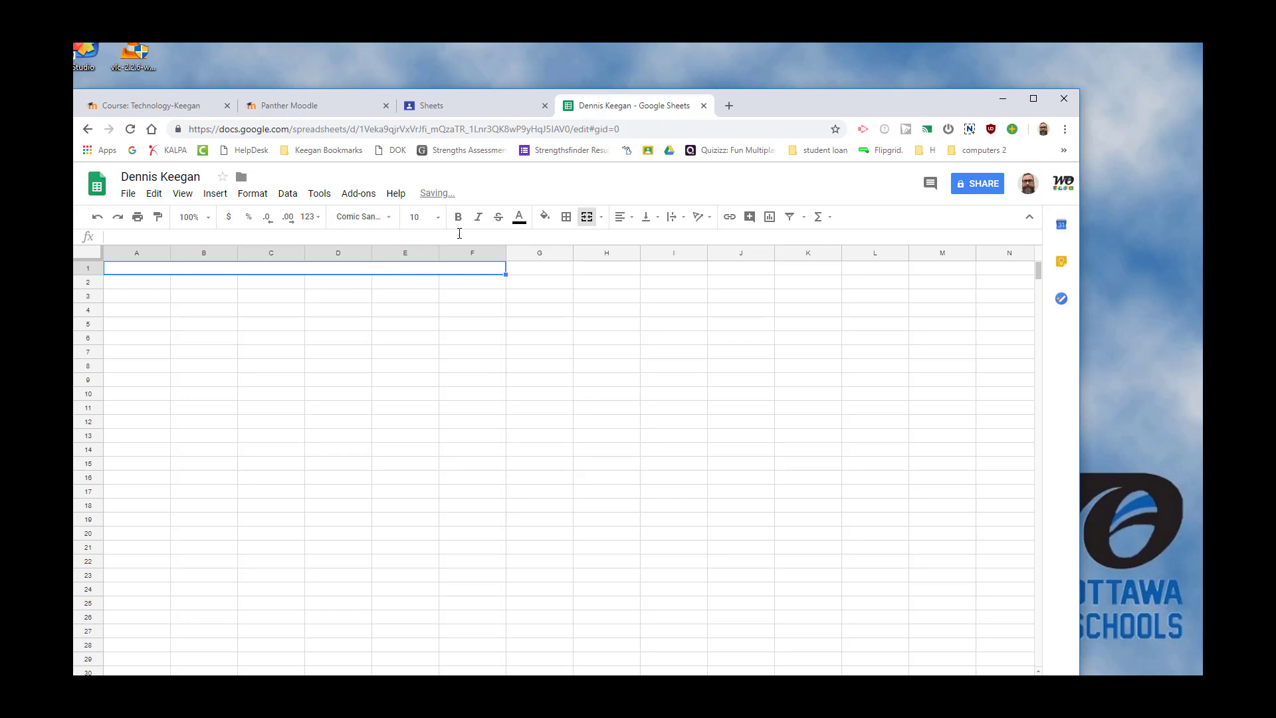
left_click(437, 218)
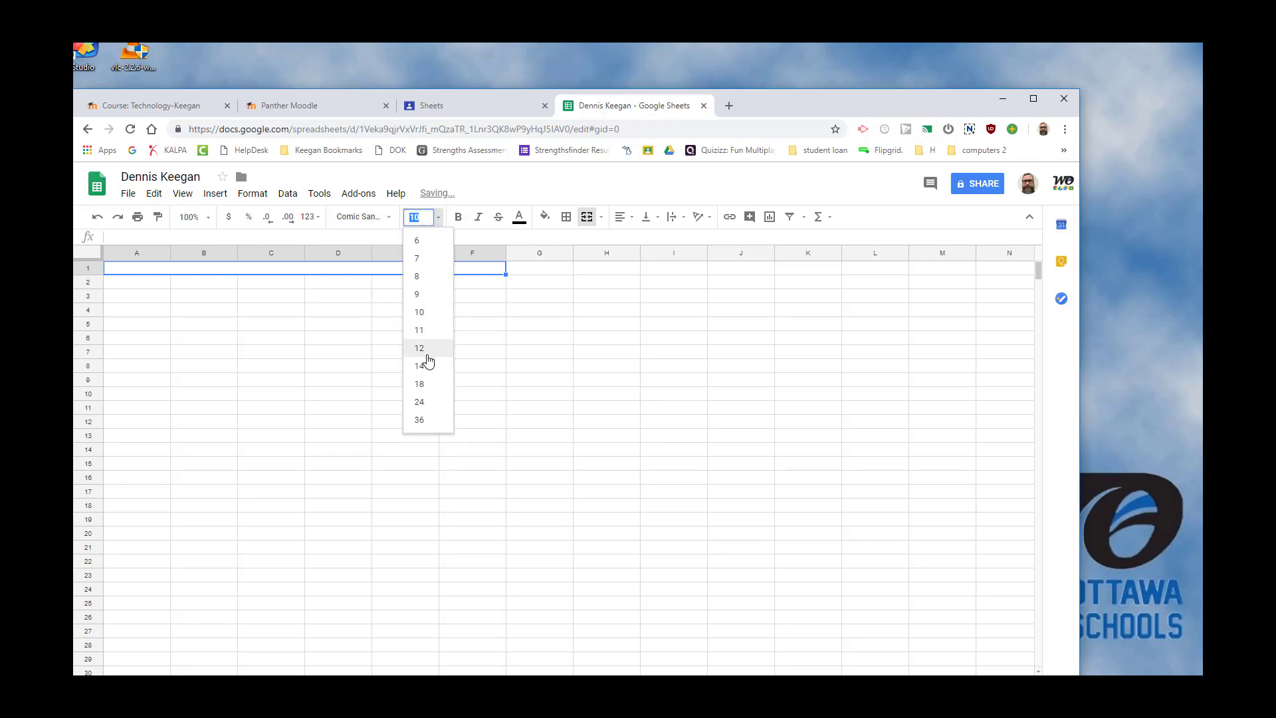
left_click(425, 401)
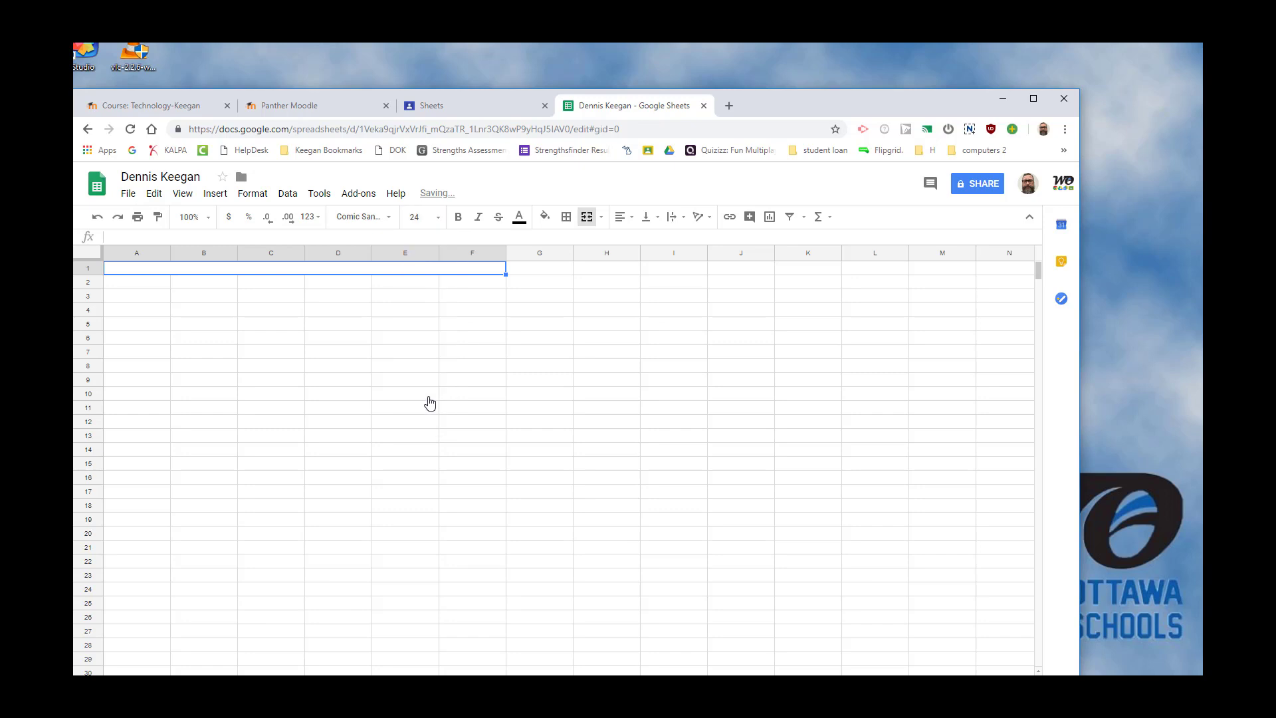
Enter the title "Cost Of New Equipment" in the merged cell of row 1.
left_click(148, 234)
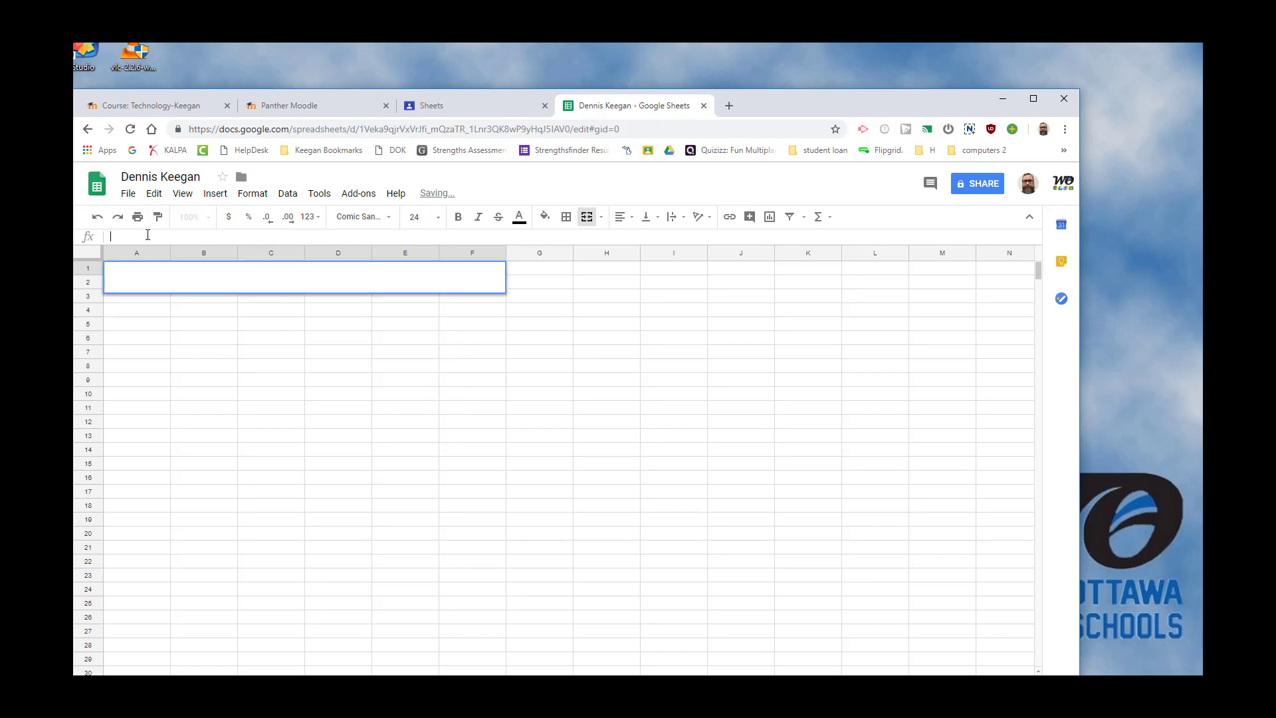
type("Cost of")
key("BackSpace")
key("BackSpace")
key("BackSpace")
type("OF")
key("BackSpace")
type("f New ")
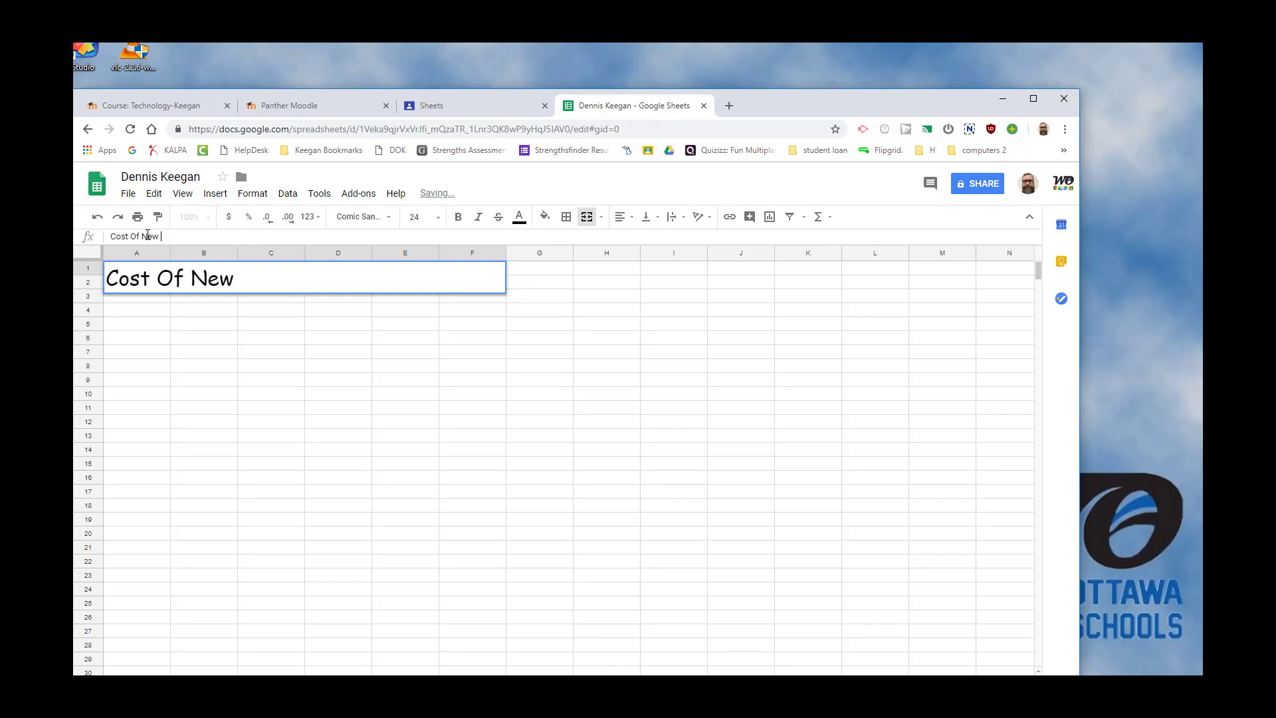
type("Equipment")
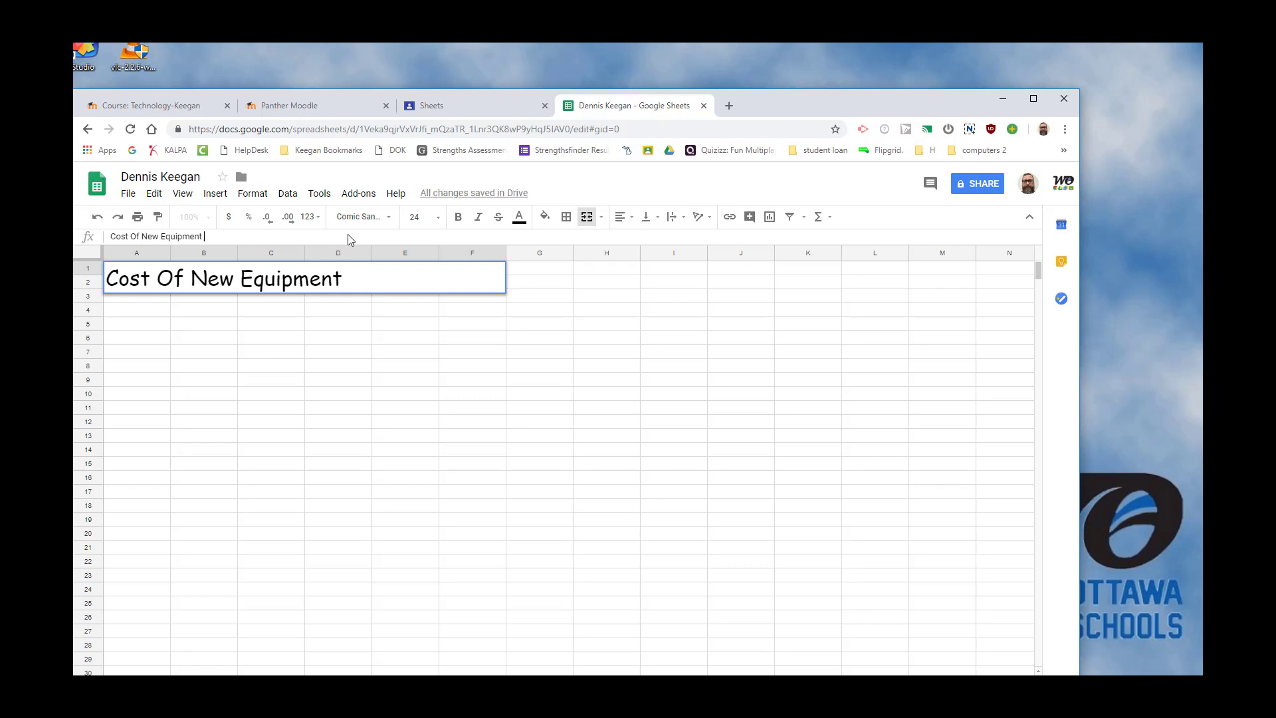
Center the title horizontally within the merged cell.
left_click(629, 221)
left_click(623, 239)
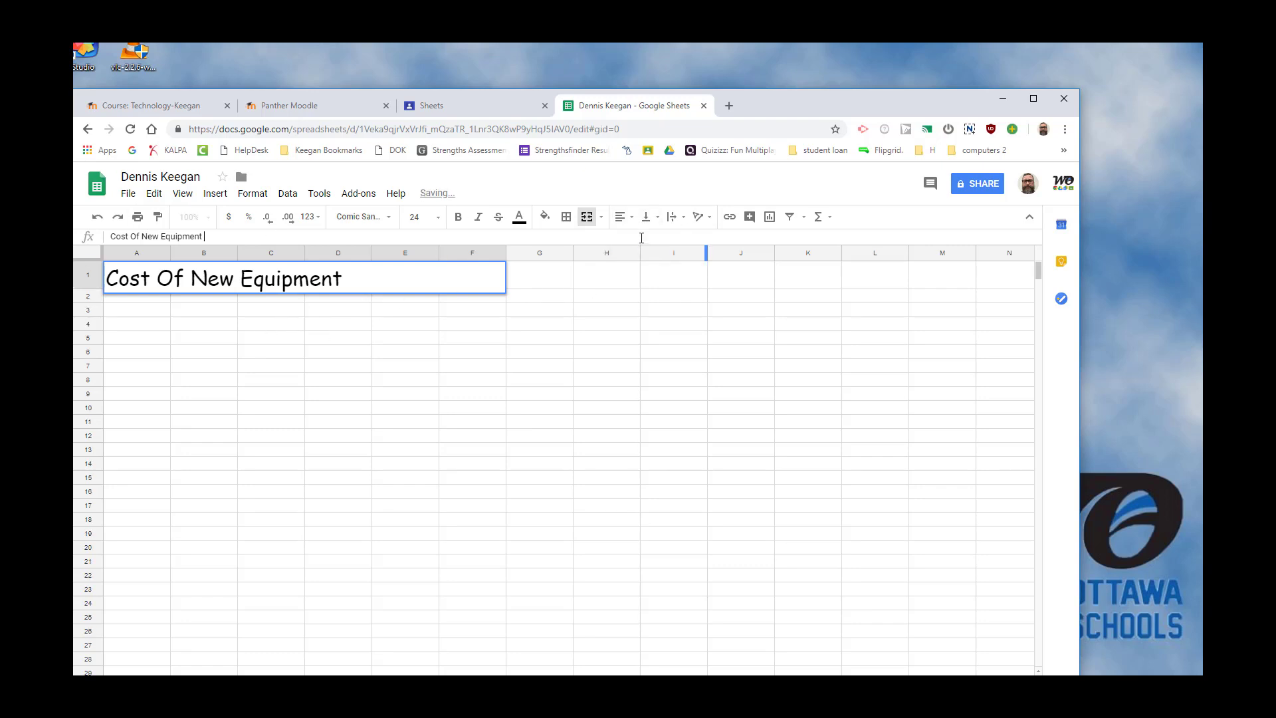
left_click(629, 221)
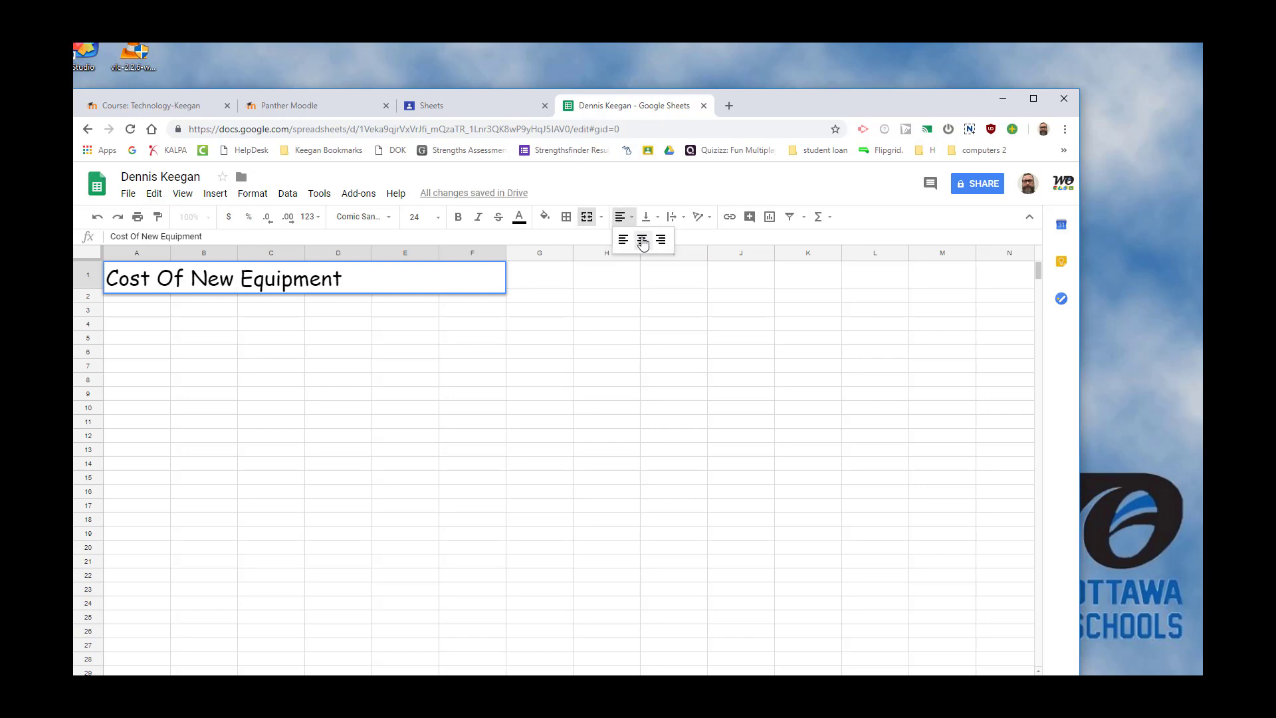
left_click(640, 240)
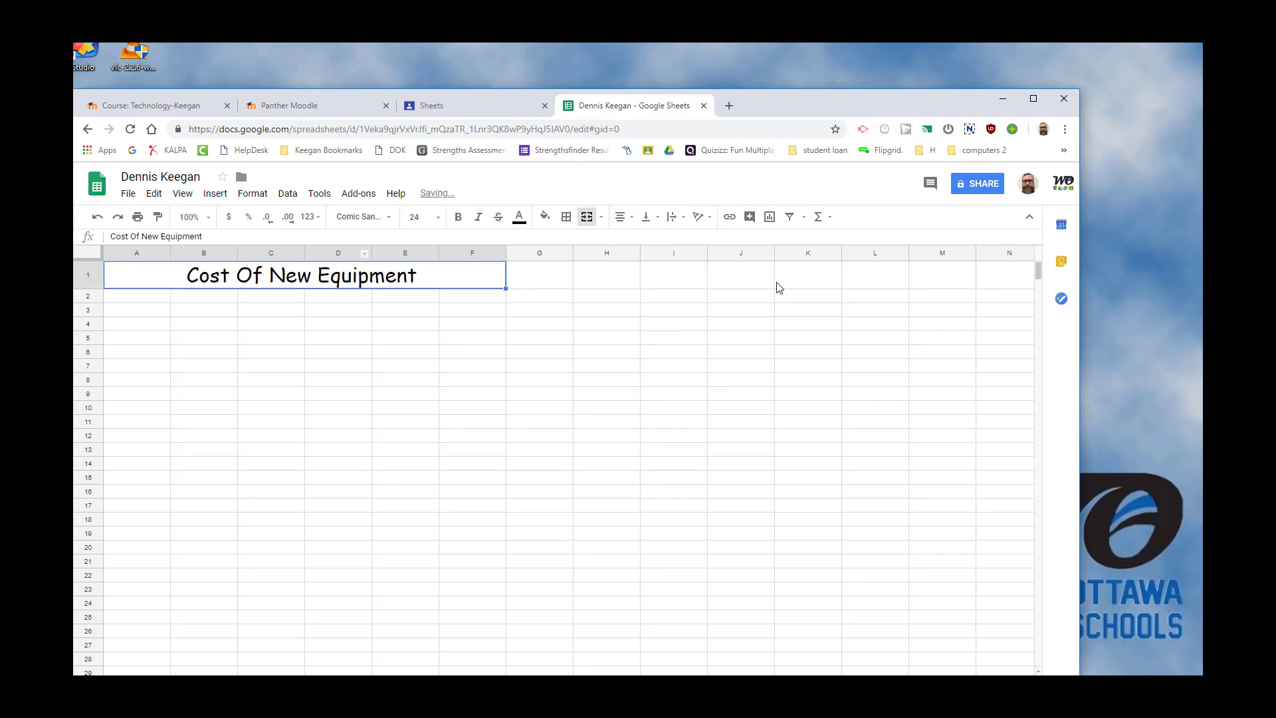
Color the title text green and fill the merged cell with light yellow.
left_click(519, 216)
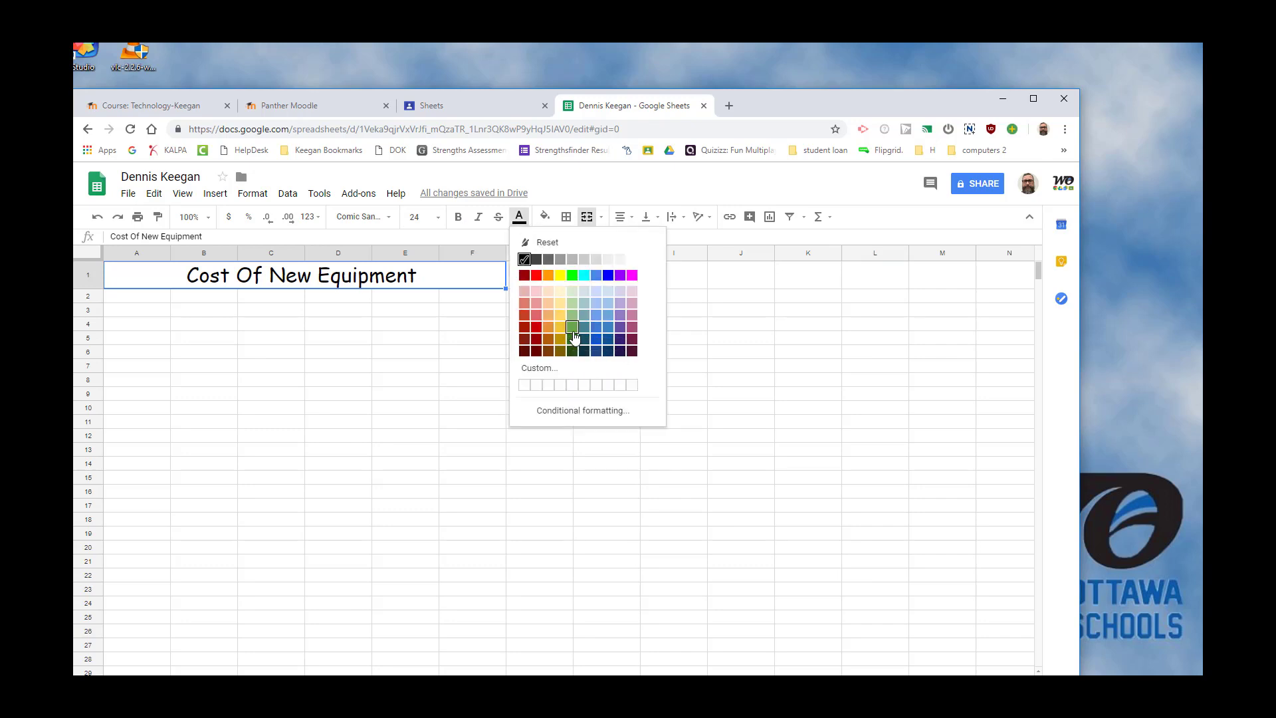
left_click(572, 330)
left_click(544, 217)
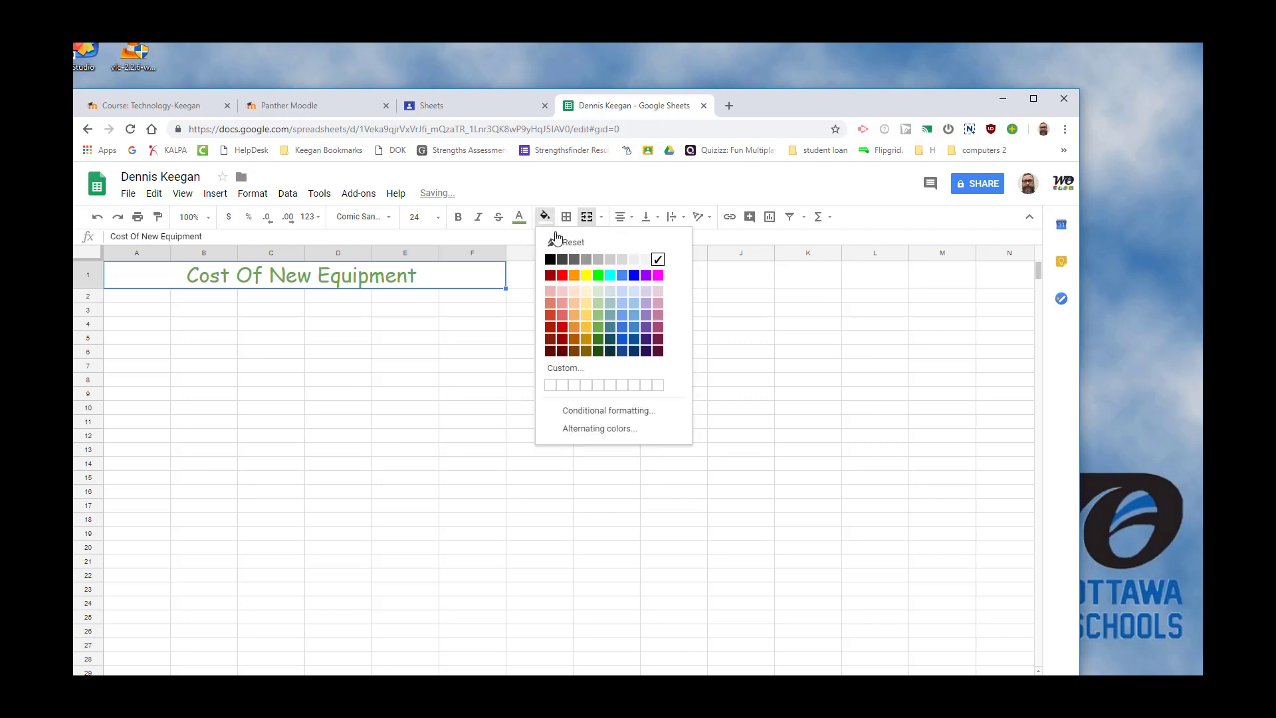
left_click(585, 306)
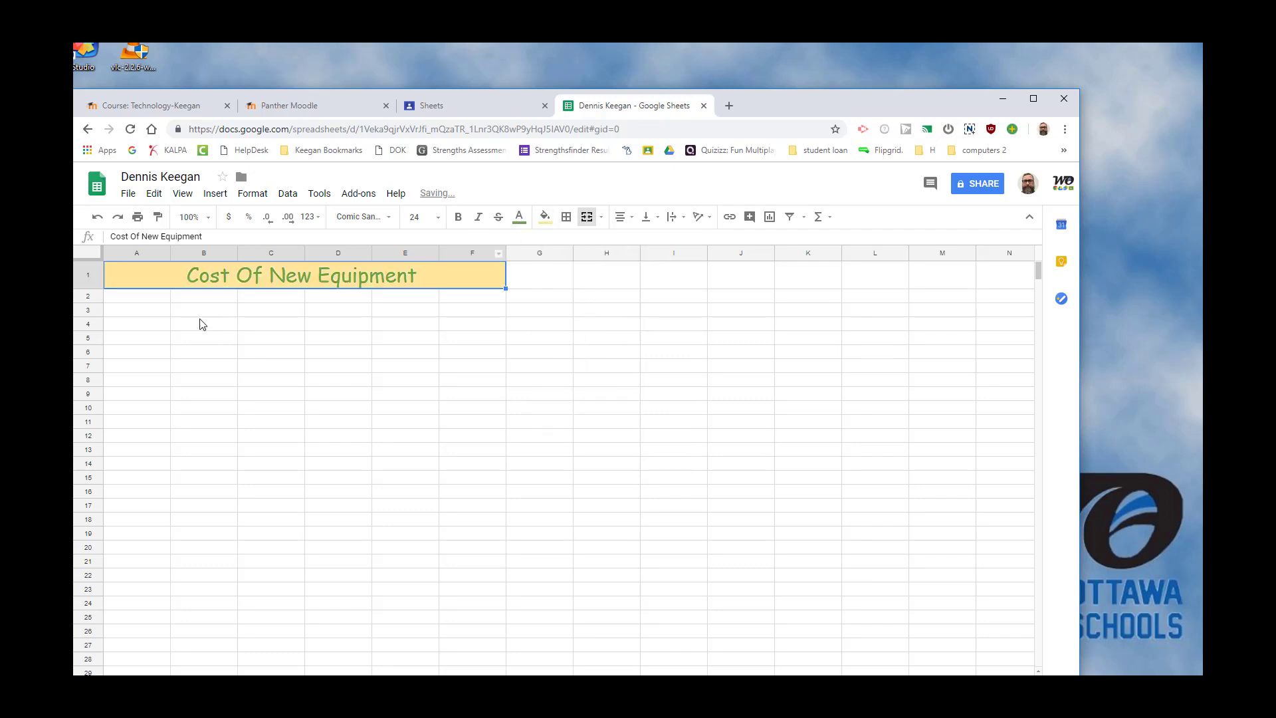
Enter the column headers Equipment in A2 and QTY in B2.
left_click(145, 299)
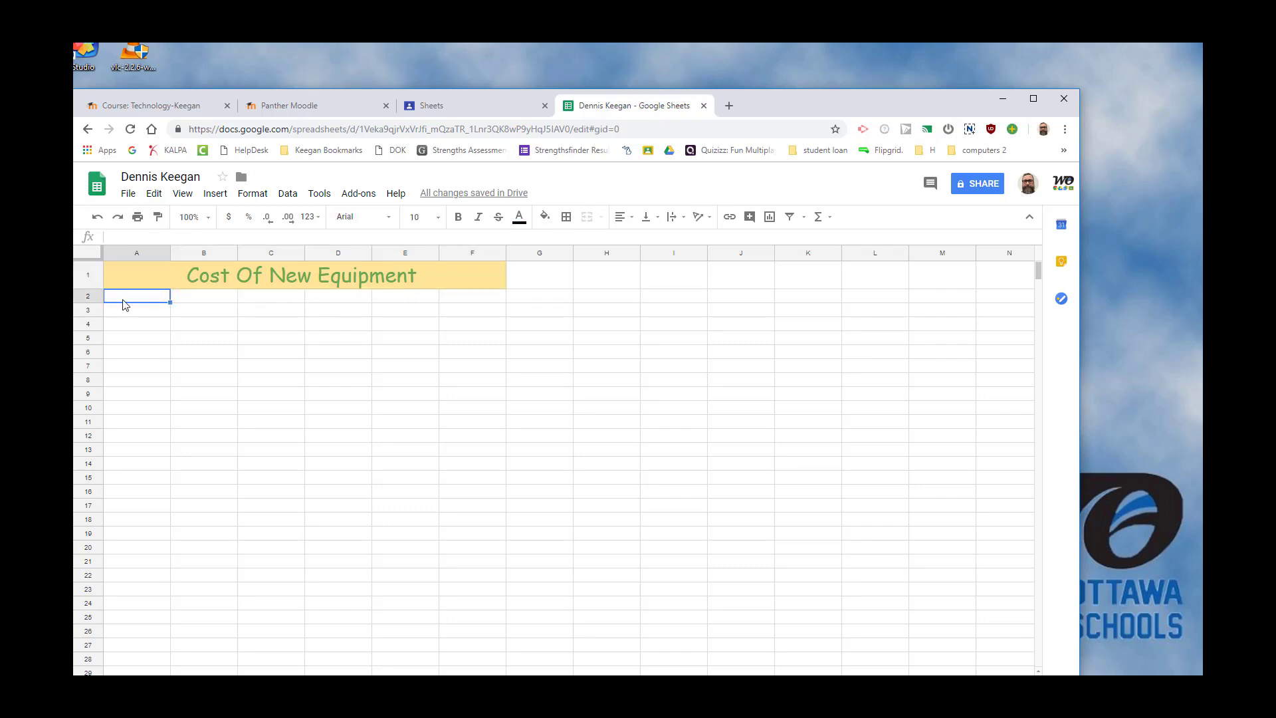
type("E")
type("quiop")
type("p")
type("men")
type("t")
left_click(207, 299)
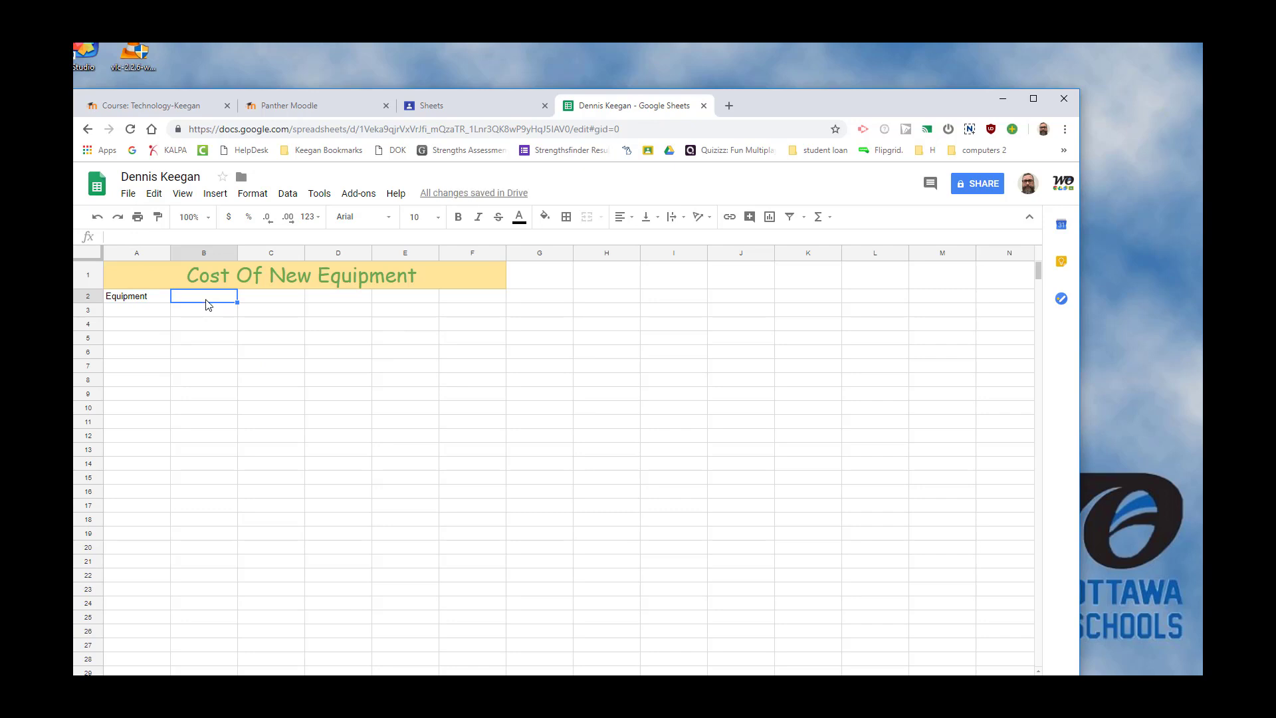
type("Q")
key("BackSpace")
Enter the column headers Cost, Subtotal, Tax and Total in cells C2 through F2.
left_click(264, 301)
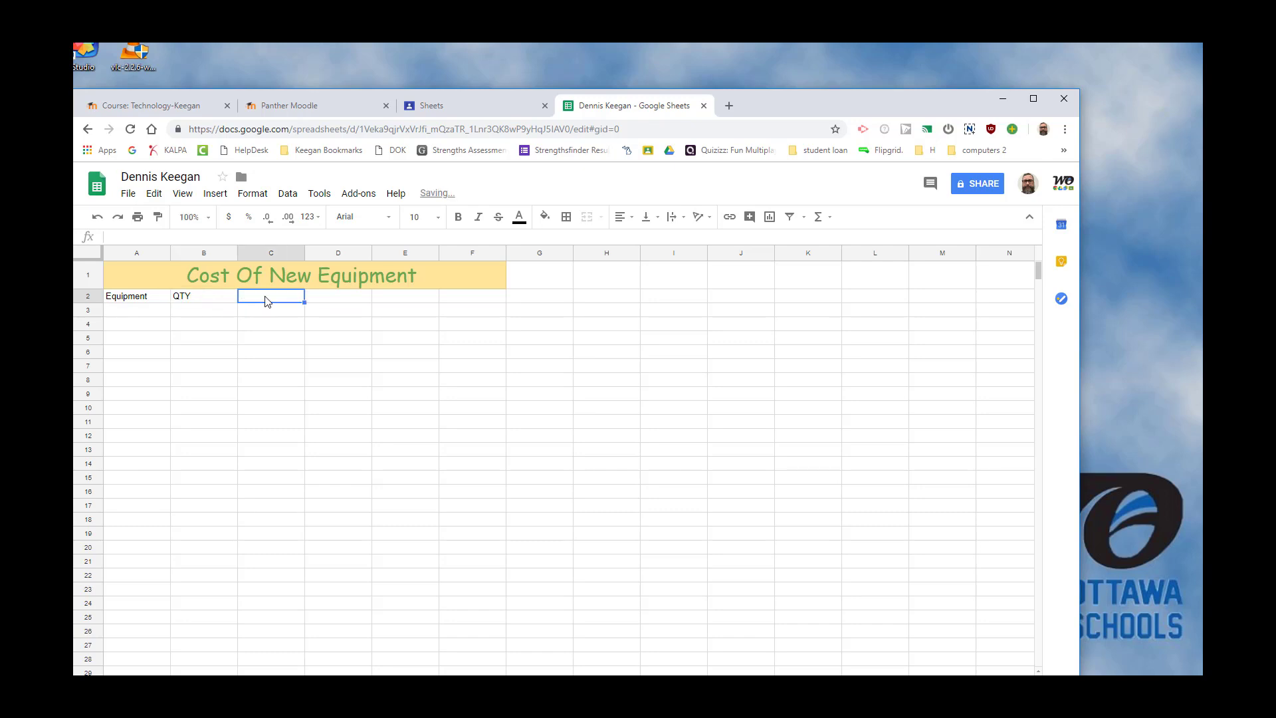
type("Cost")
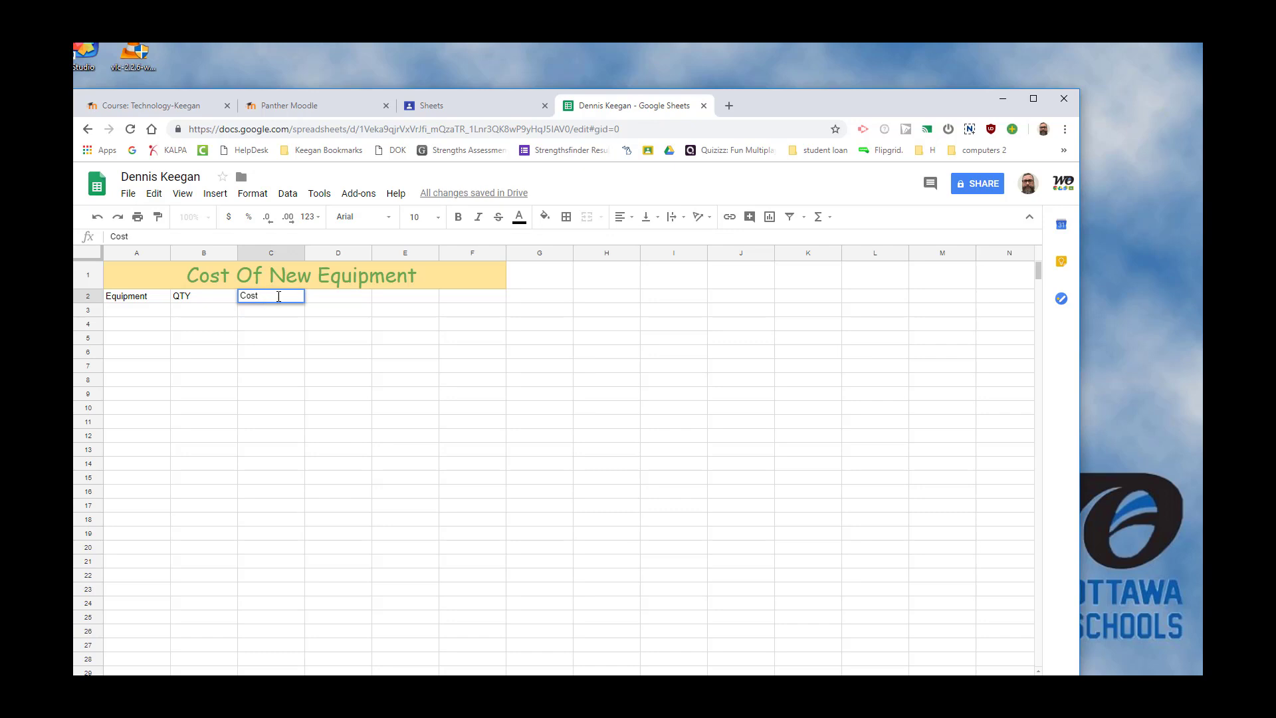
left_click(352, 303)
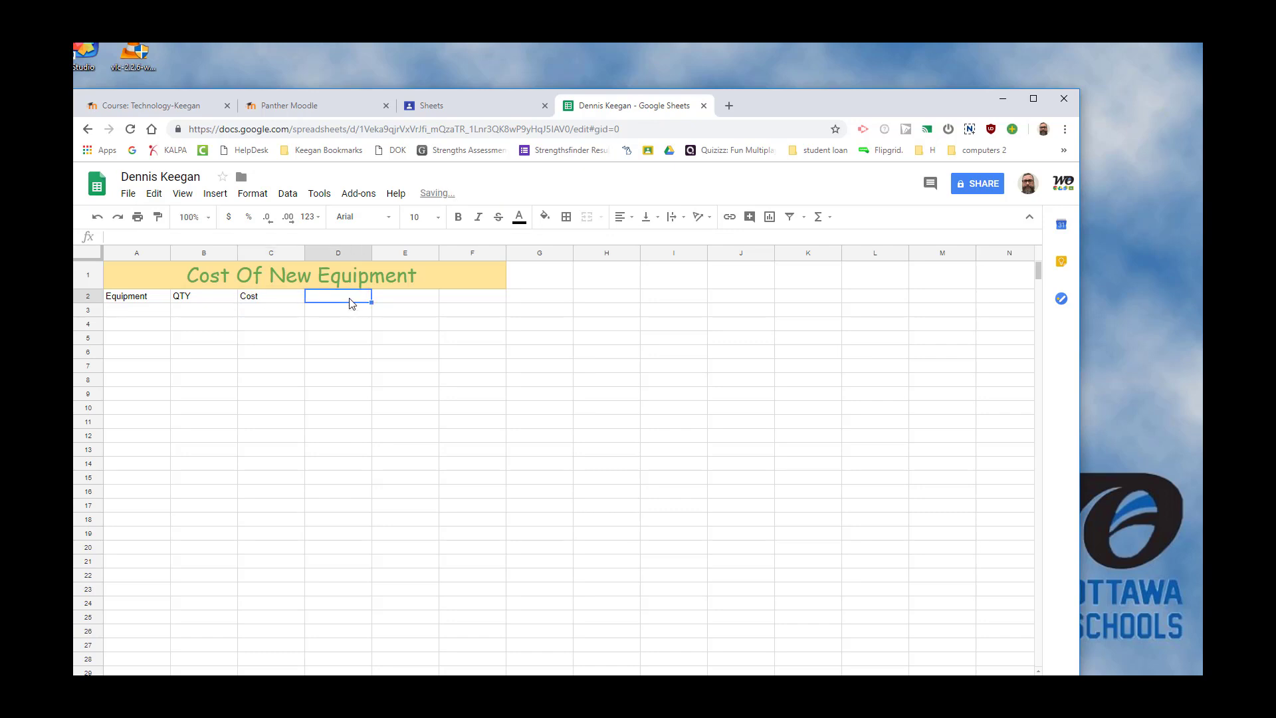
type("Sub")
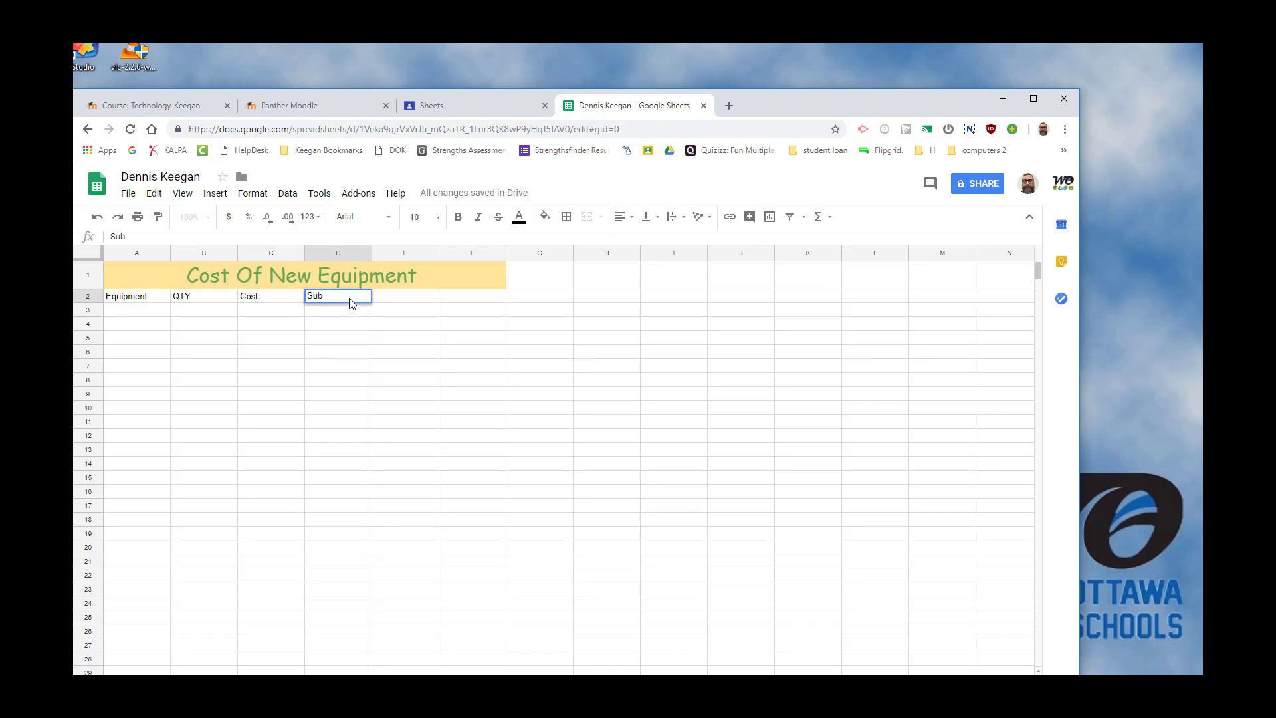
type("total")
left_click(398, 301)
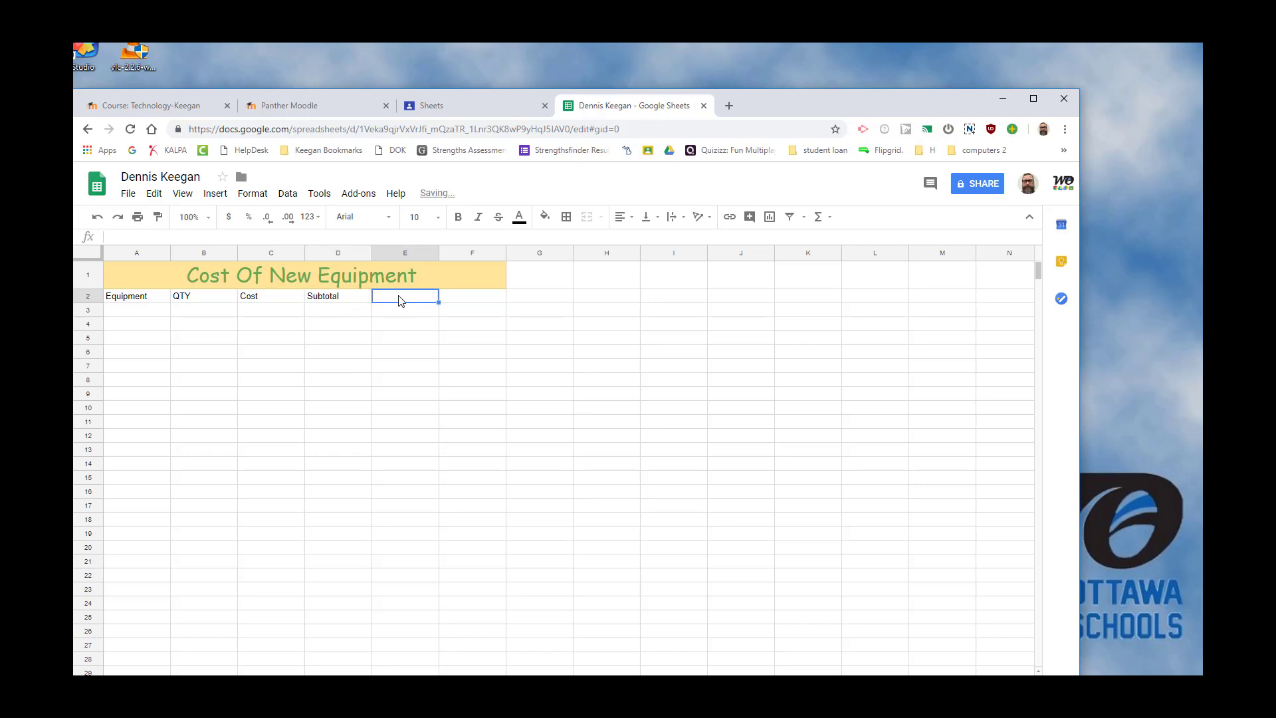
type("Tax")
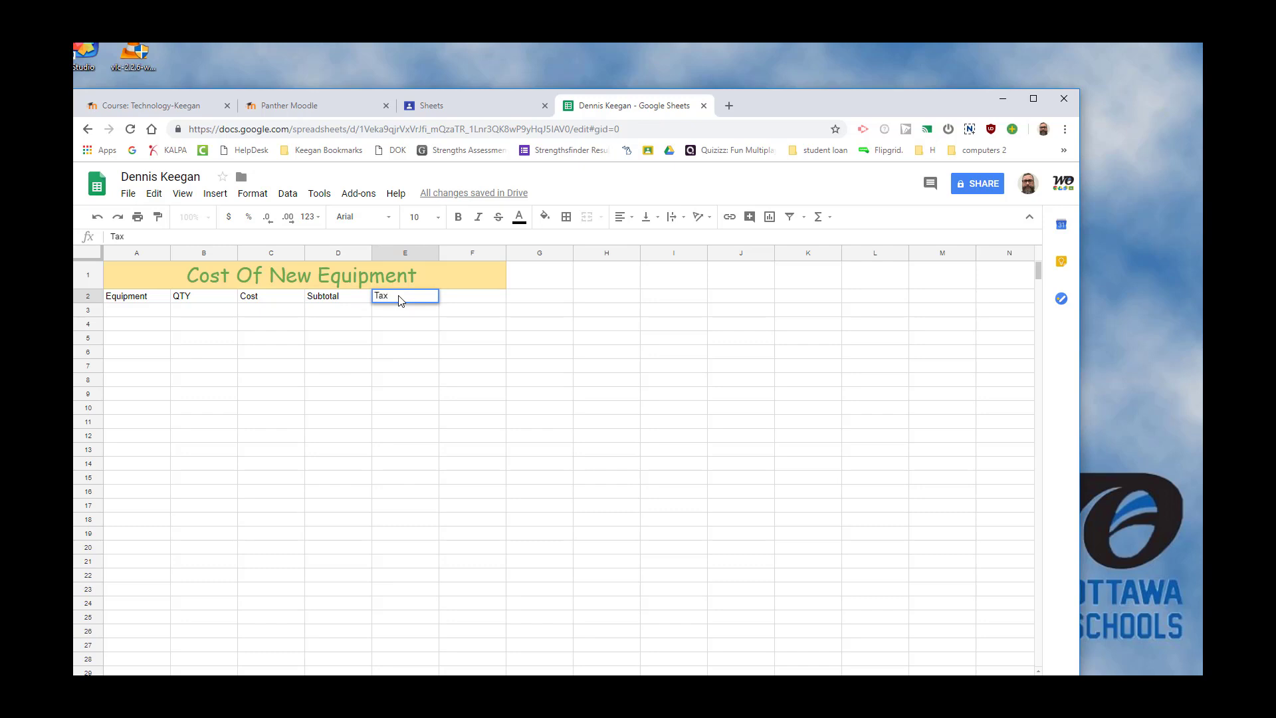
left_click(491, 300)
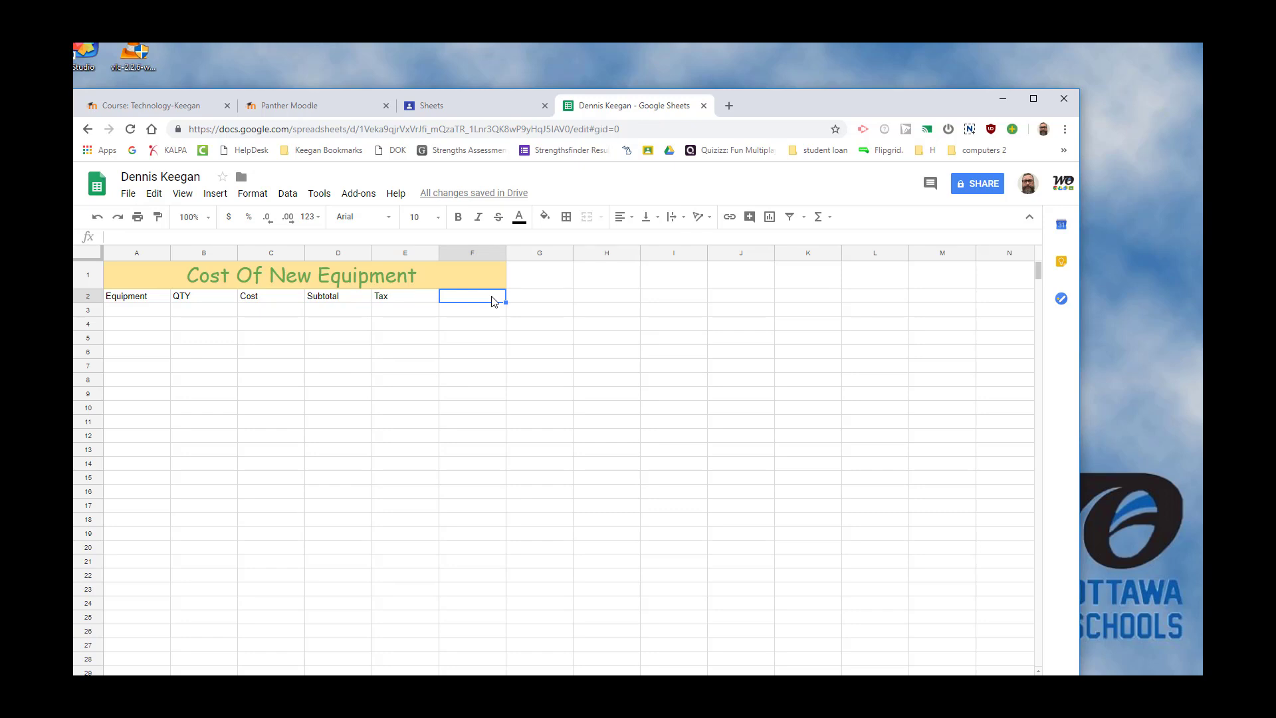
type("Total")
Enter the label Tax in I2 and the value 6 beside it in J2.
left_click(660, 296)
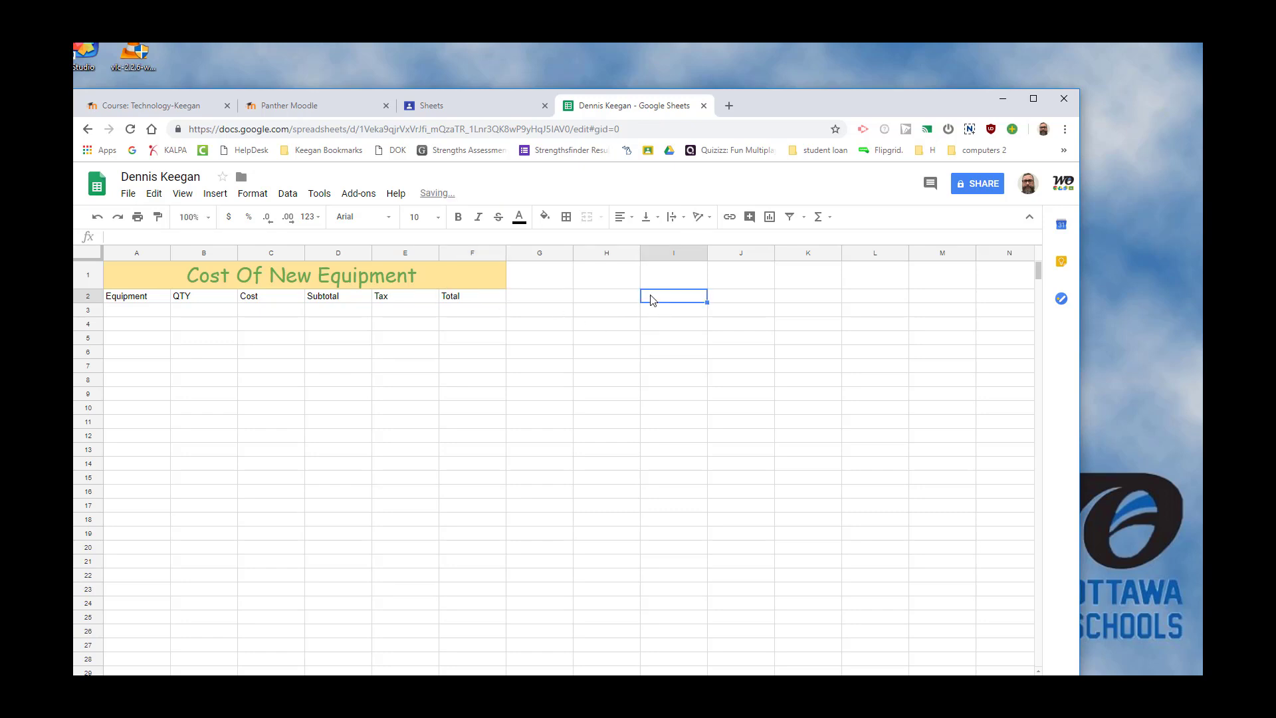
type("Tax")
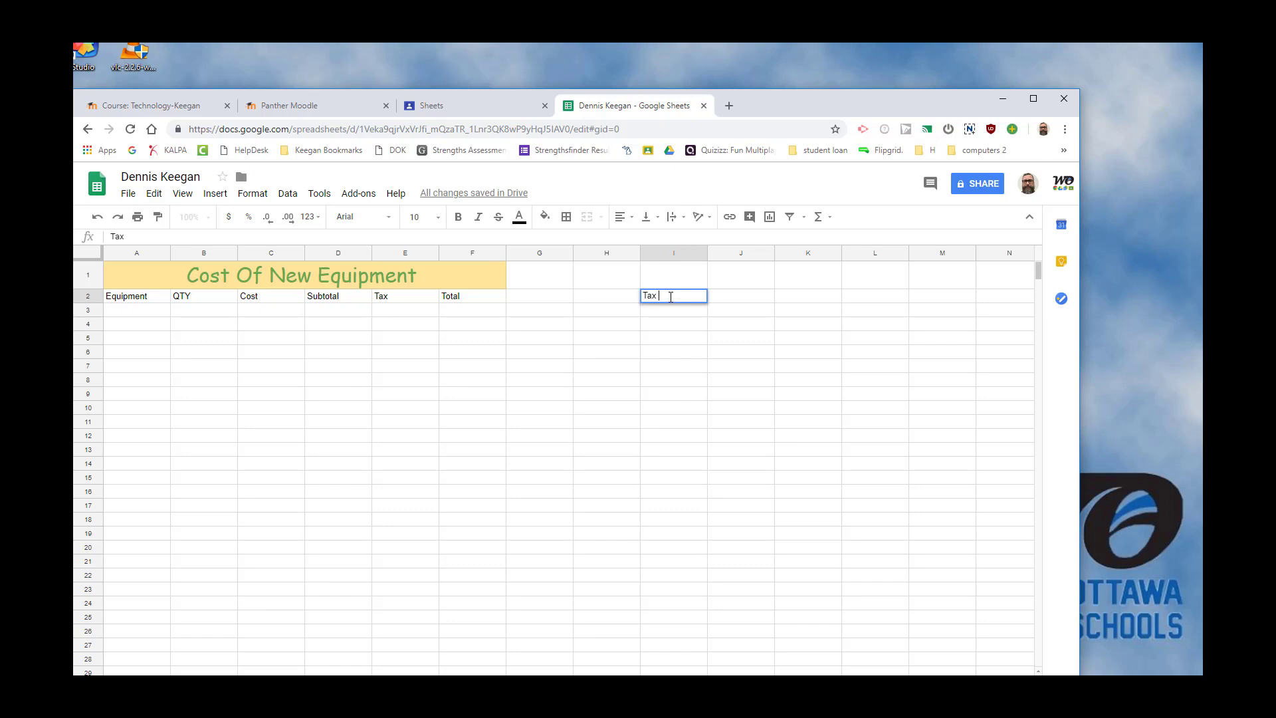
left_click(742, 299)
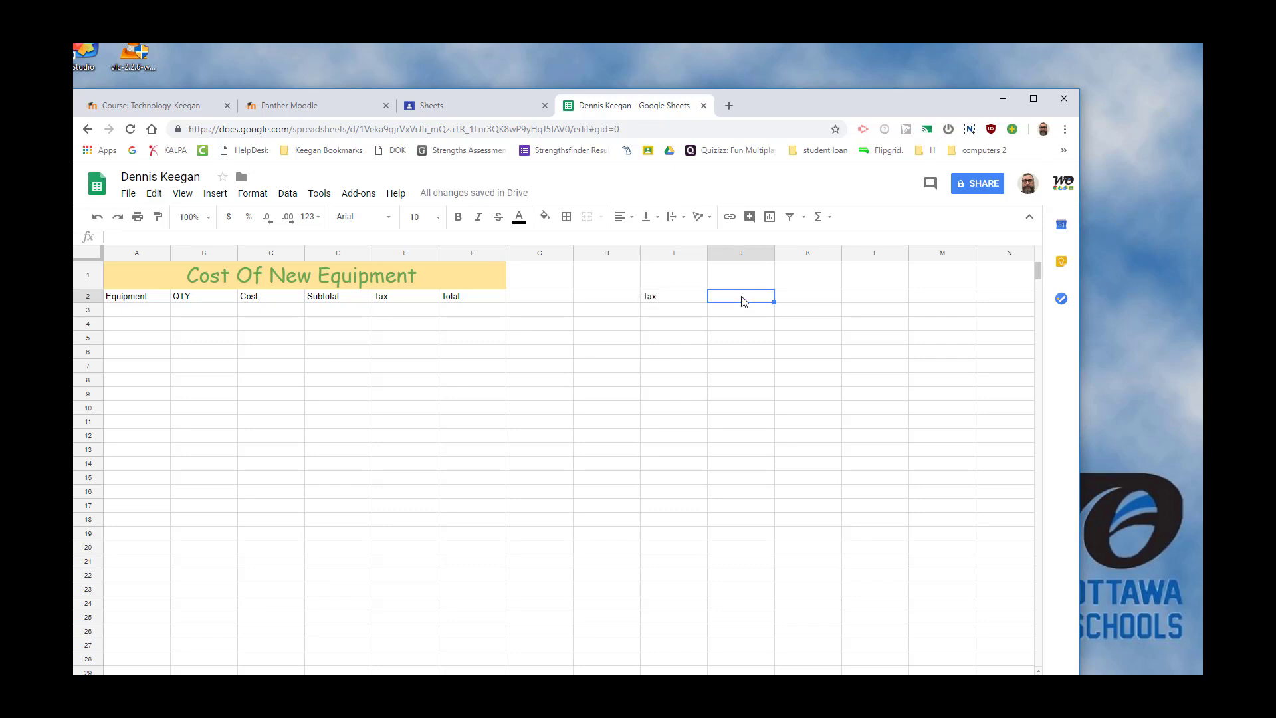
type("6")
Format the tax value in J2 as a percentage and adjust its number of decimal places.
left_click(249, 218)
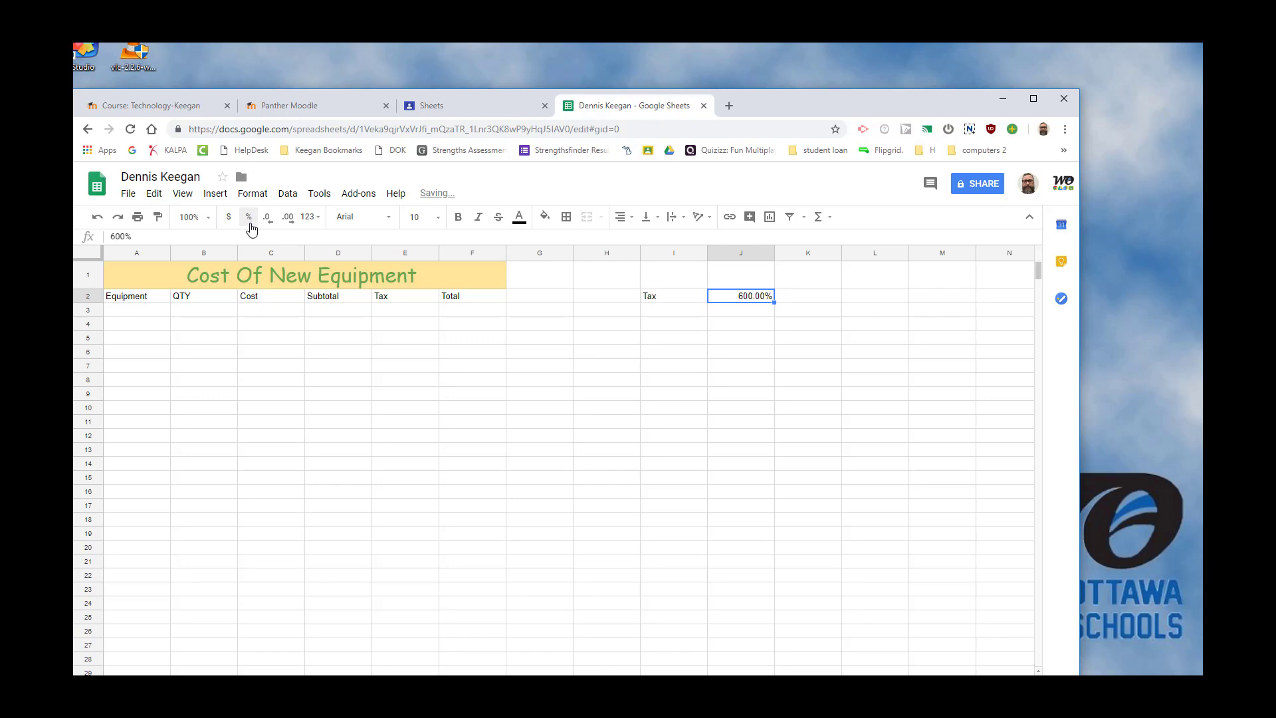
left_click(288, 218)
left_click(290, 220)
left_click(270, 221)
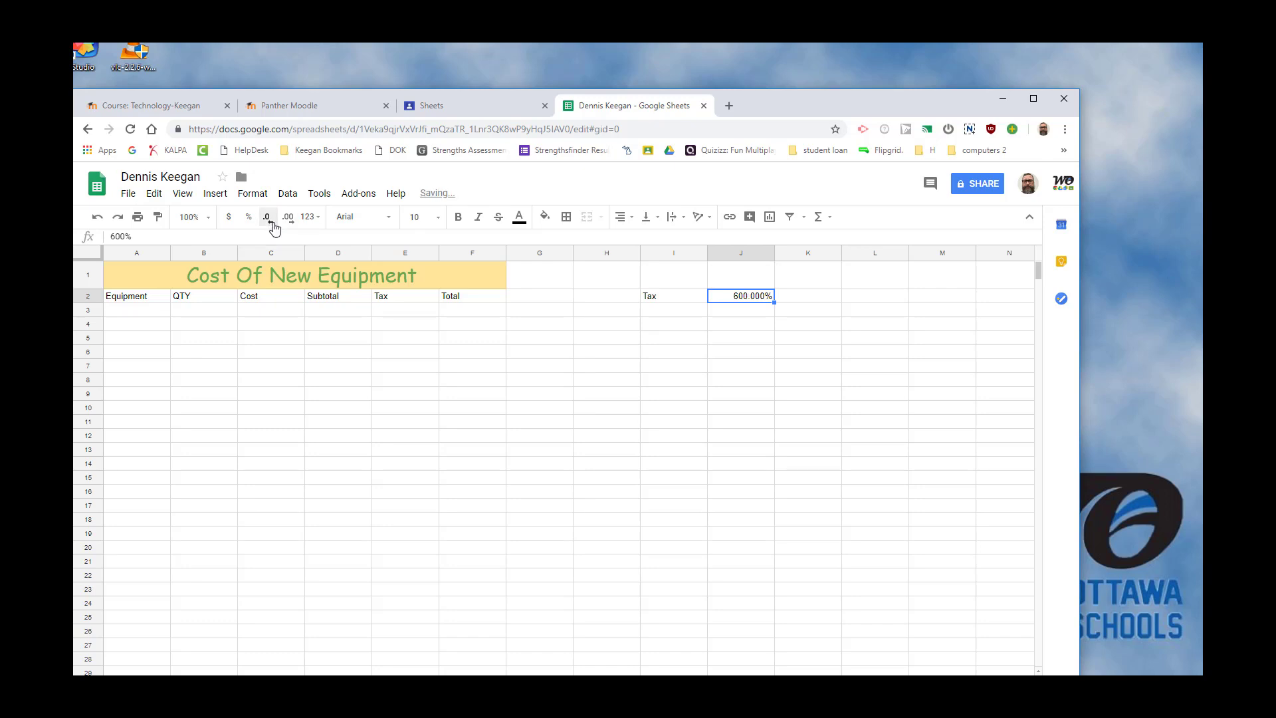
left_click(274, 224)
left_click(273, 224)
type(".")
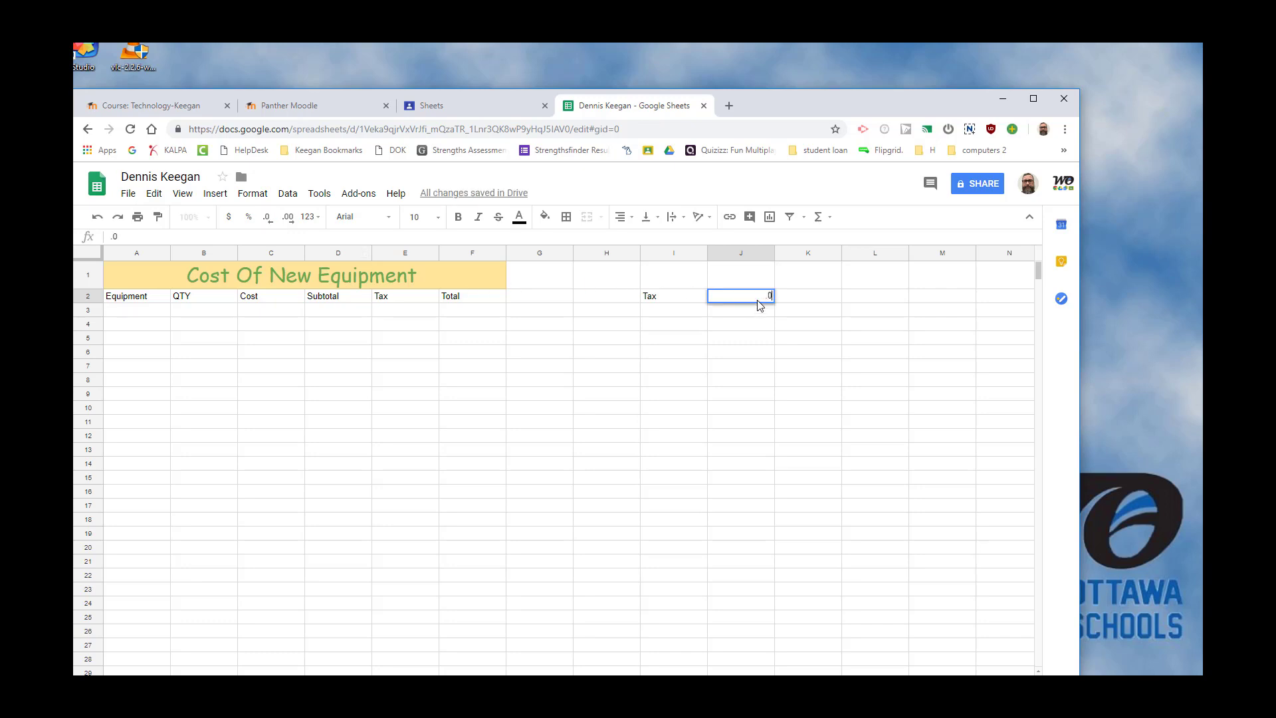
type("06")
left_click(248, 218)
Clear J2, enter .06 as the tax rate and format it as a percentage.
key("Delete")
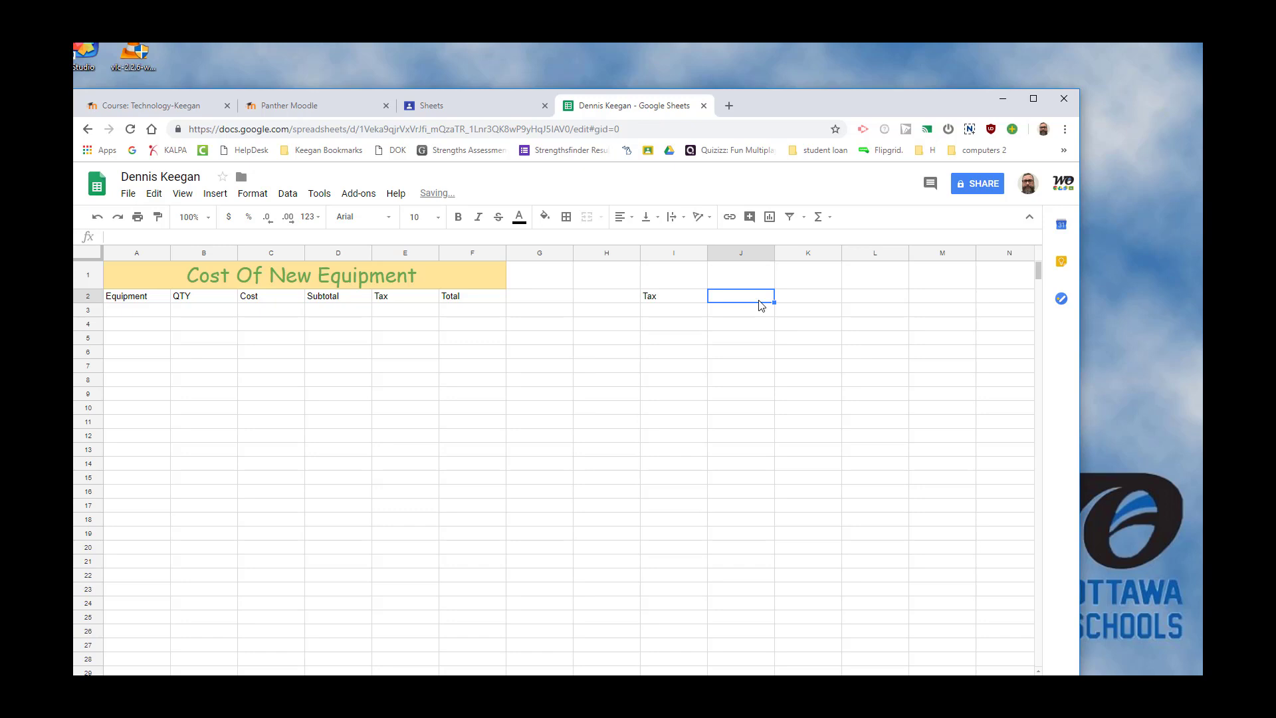
type(".0")
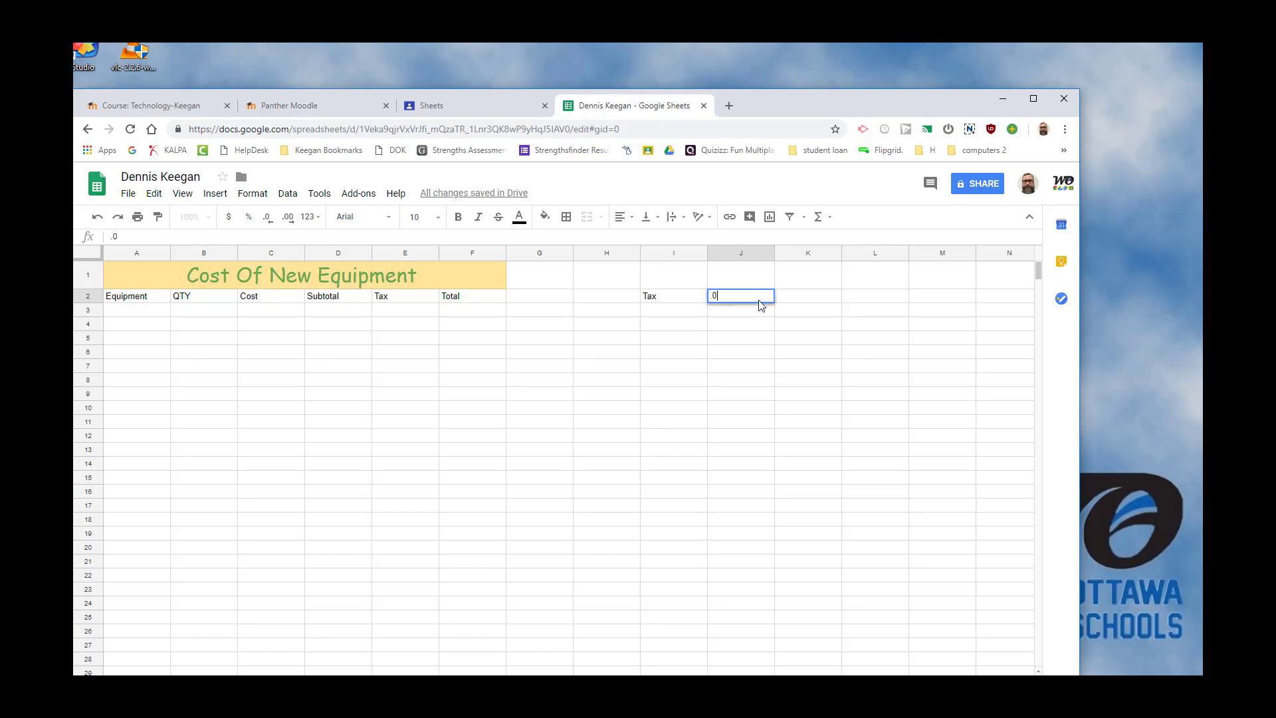
type("6")
left_click(249, 219)
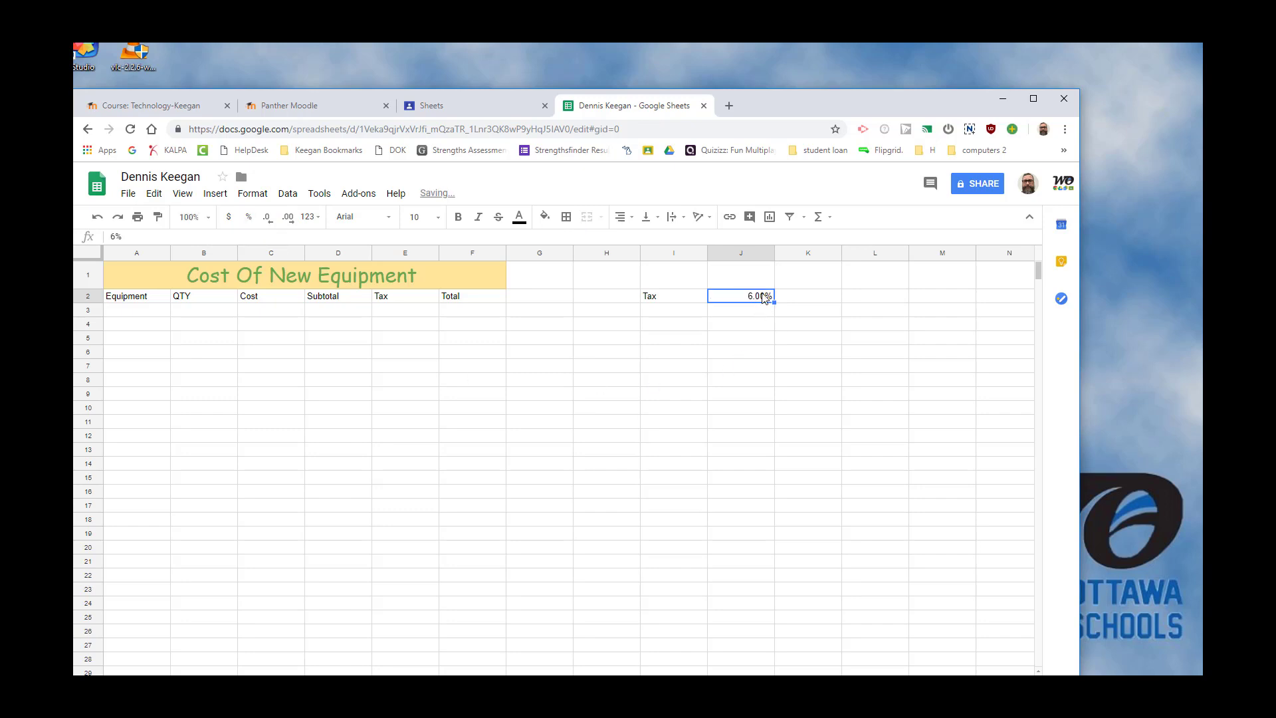
Enter Basketball as the first equipment item in A3.
left_click(131, 318)
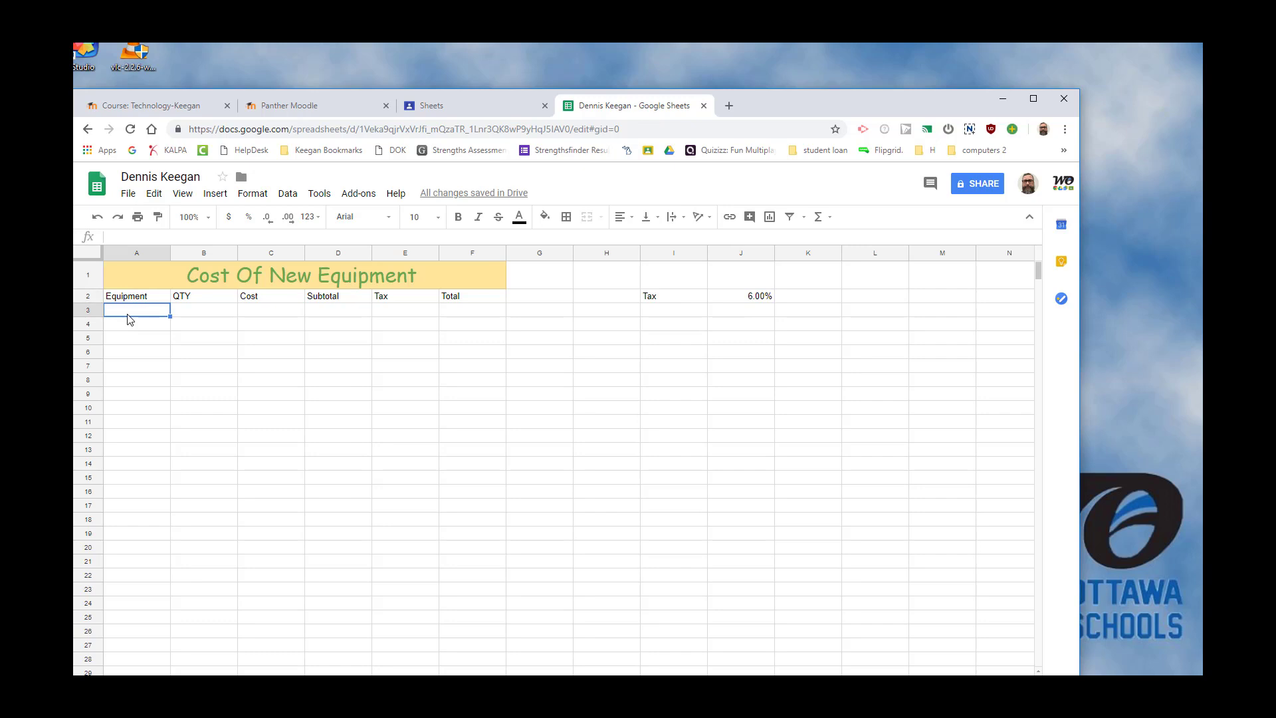
type("Basketbal")
Enter the basketball quantity 8 in B3 and the cost 10 in C3.
left_click(209, 319)
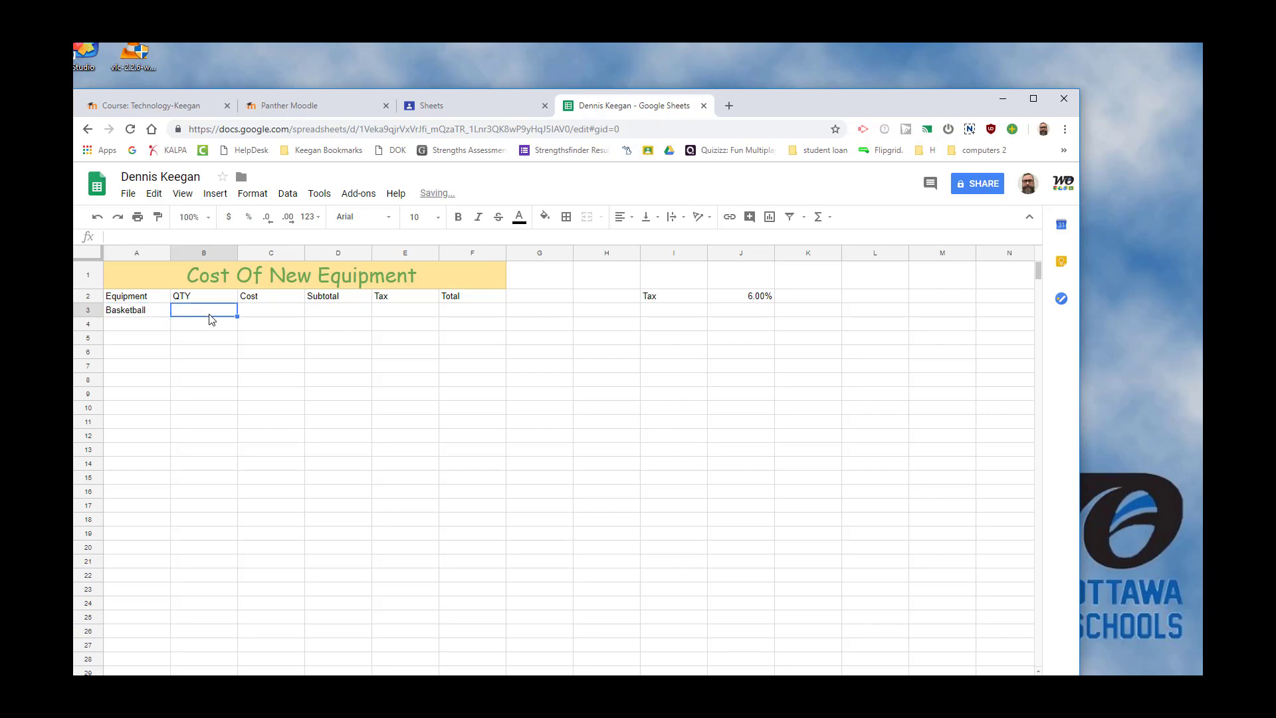
type("8")
left_click(269, 315)
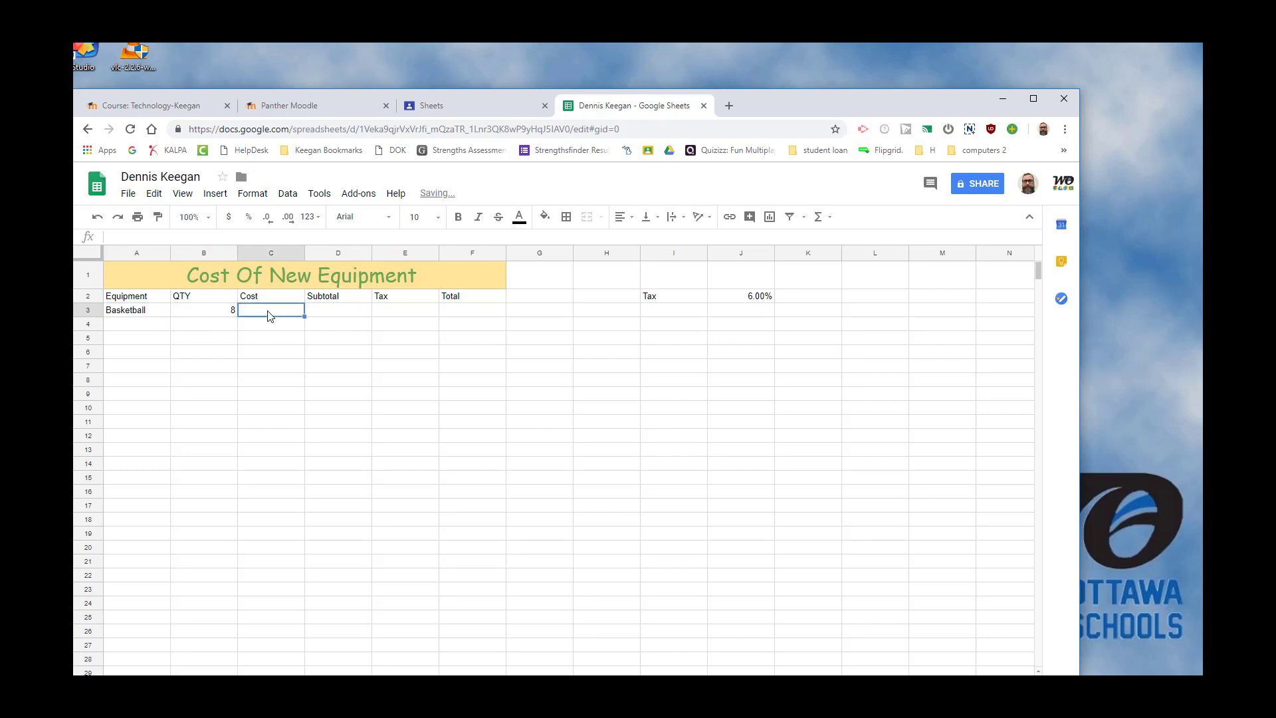
type("10")
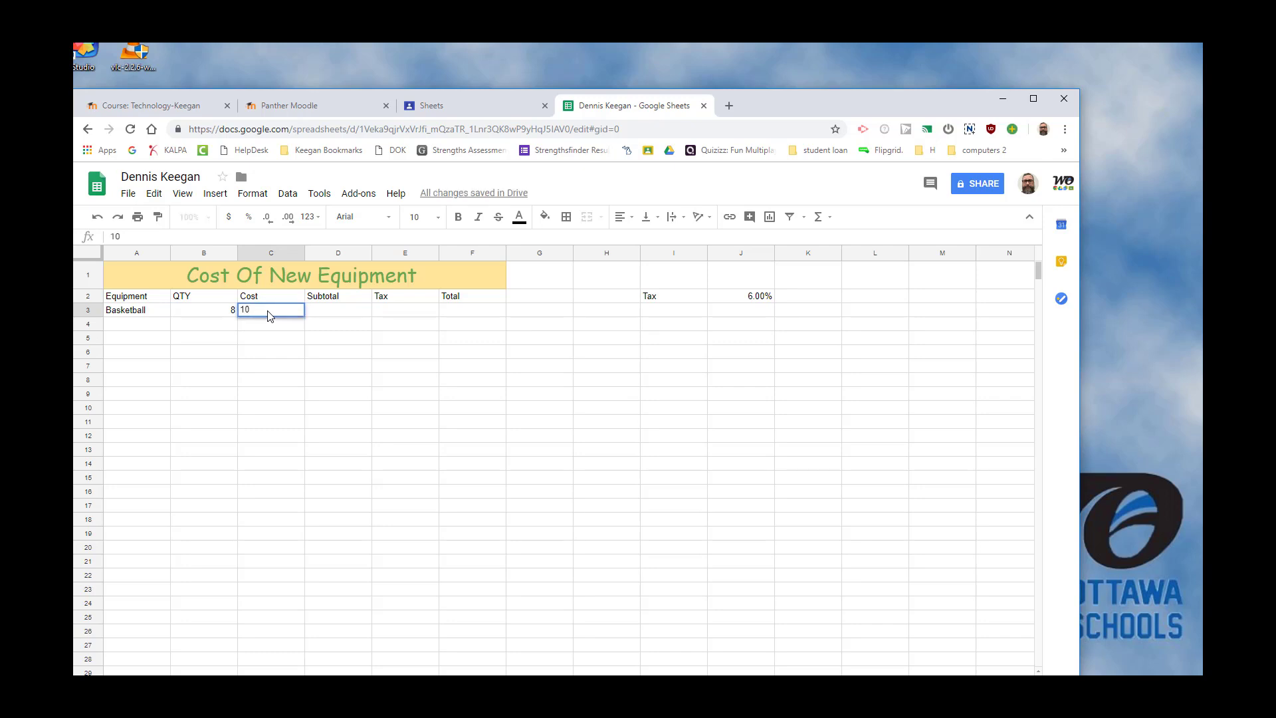
Calculate the basketball subtotal in D3 with the formula =B3*C3.
left_click(341, 316)
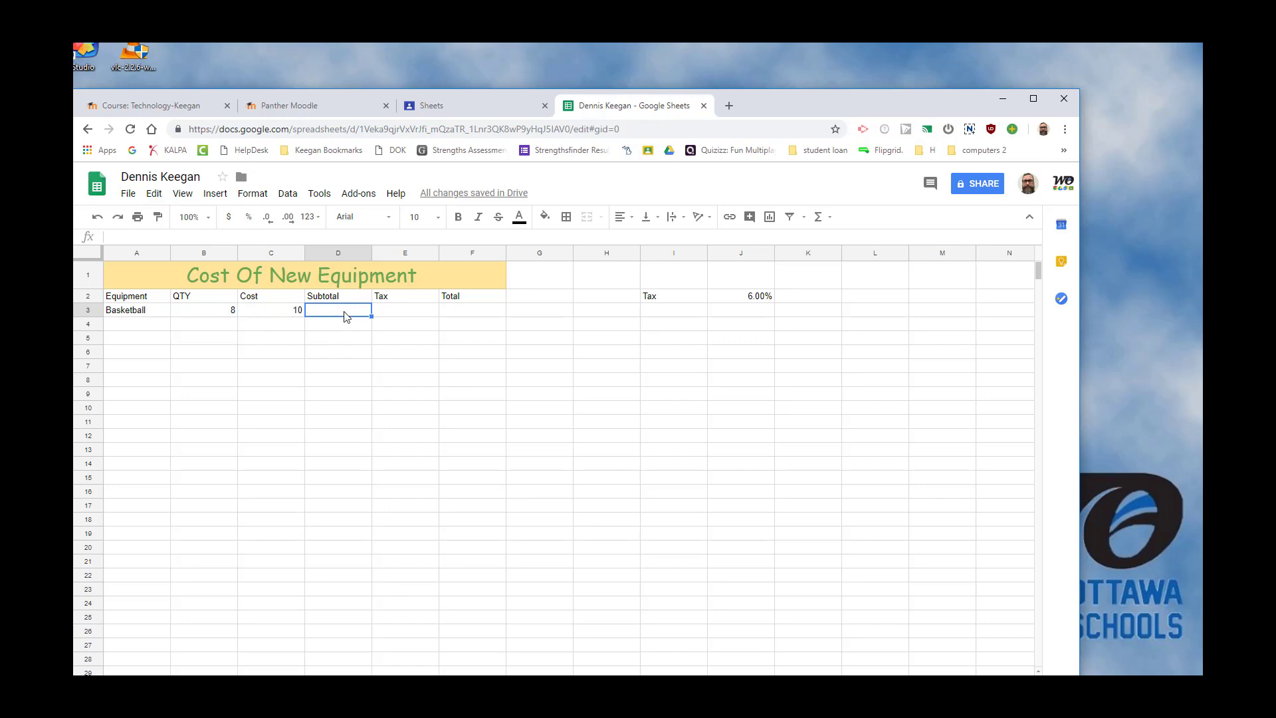
type("=")
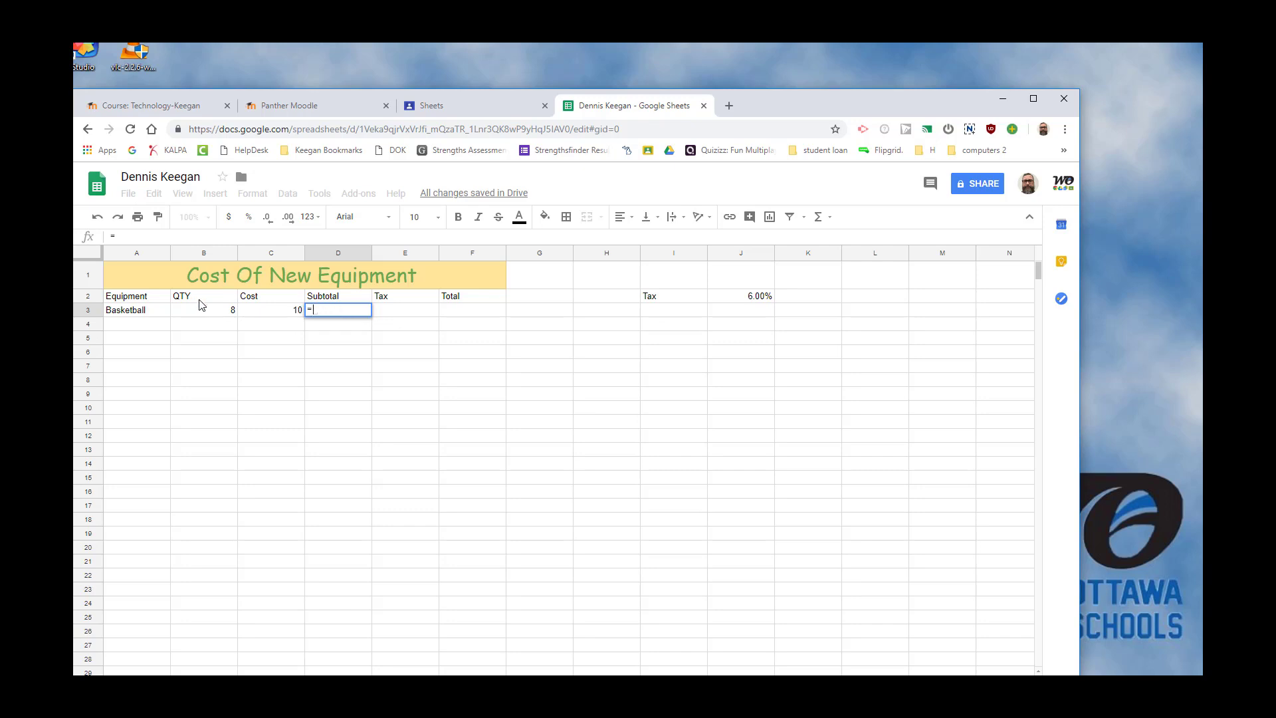
left_click(214, 315)
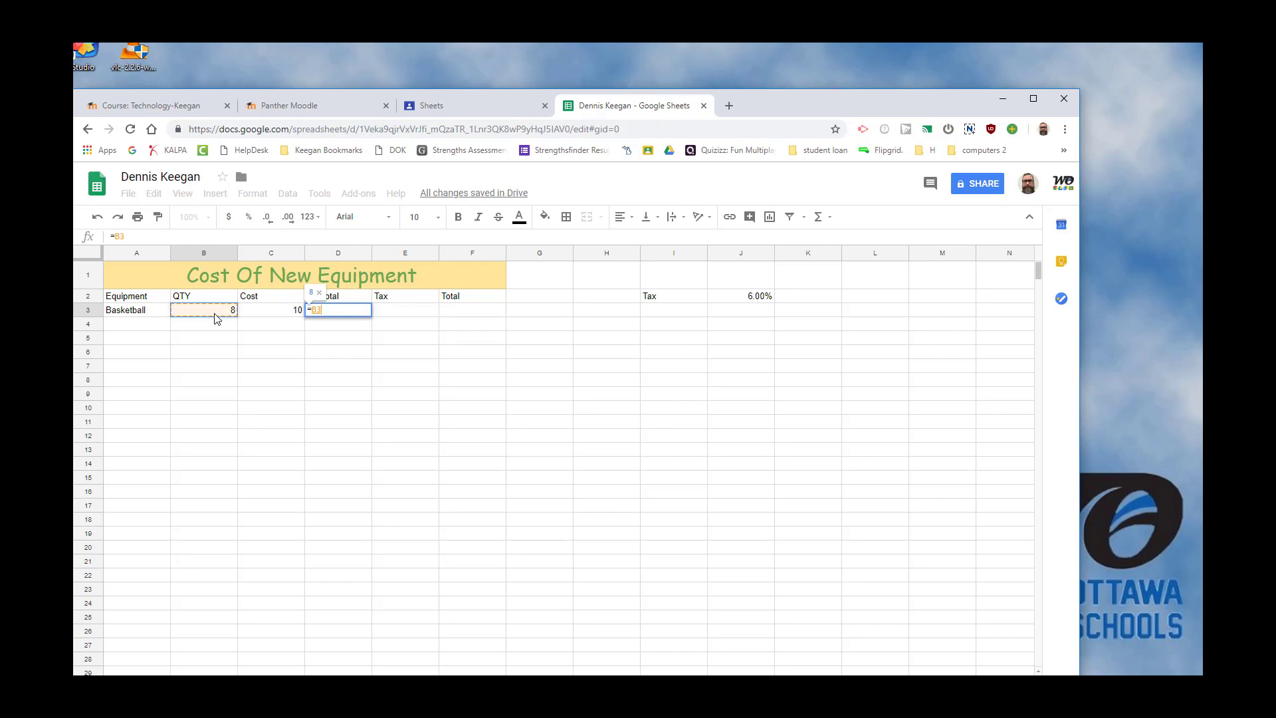
type("*")
left_click(282, 317)
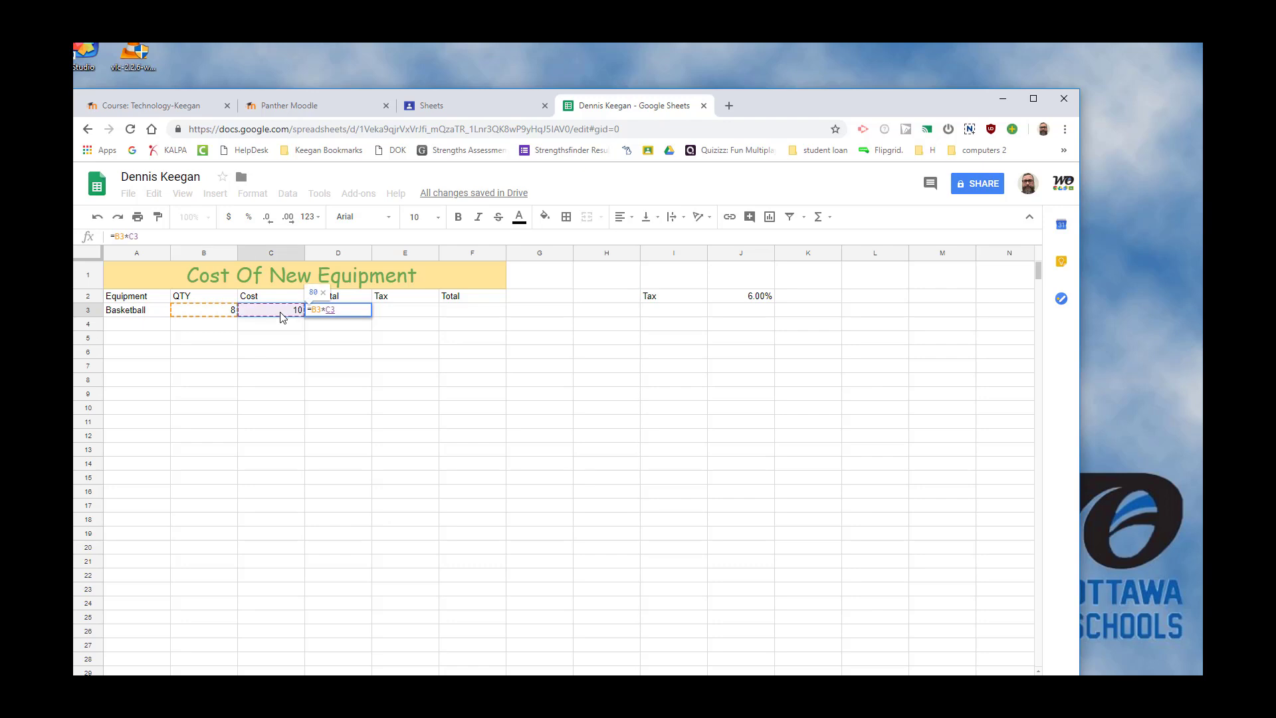
key("Return")
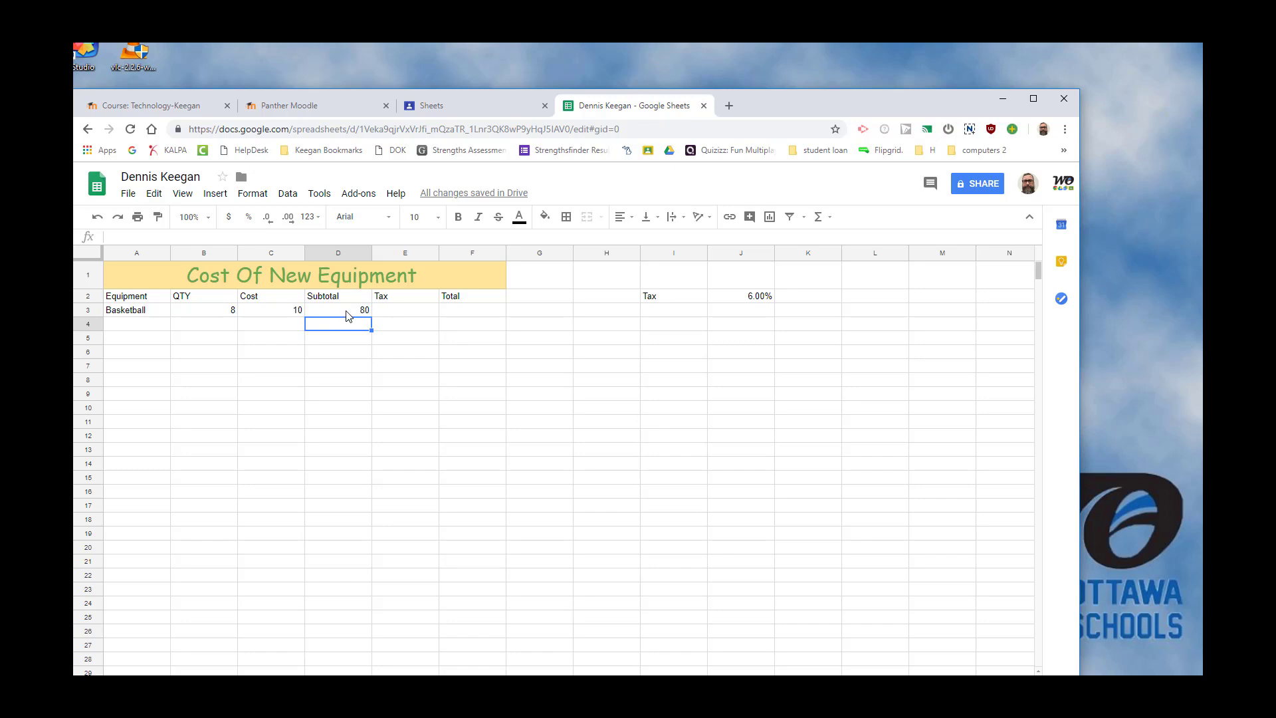
Calculate the basketball tax in E3 with the formula =D3*J2.
left_click(407, 314)
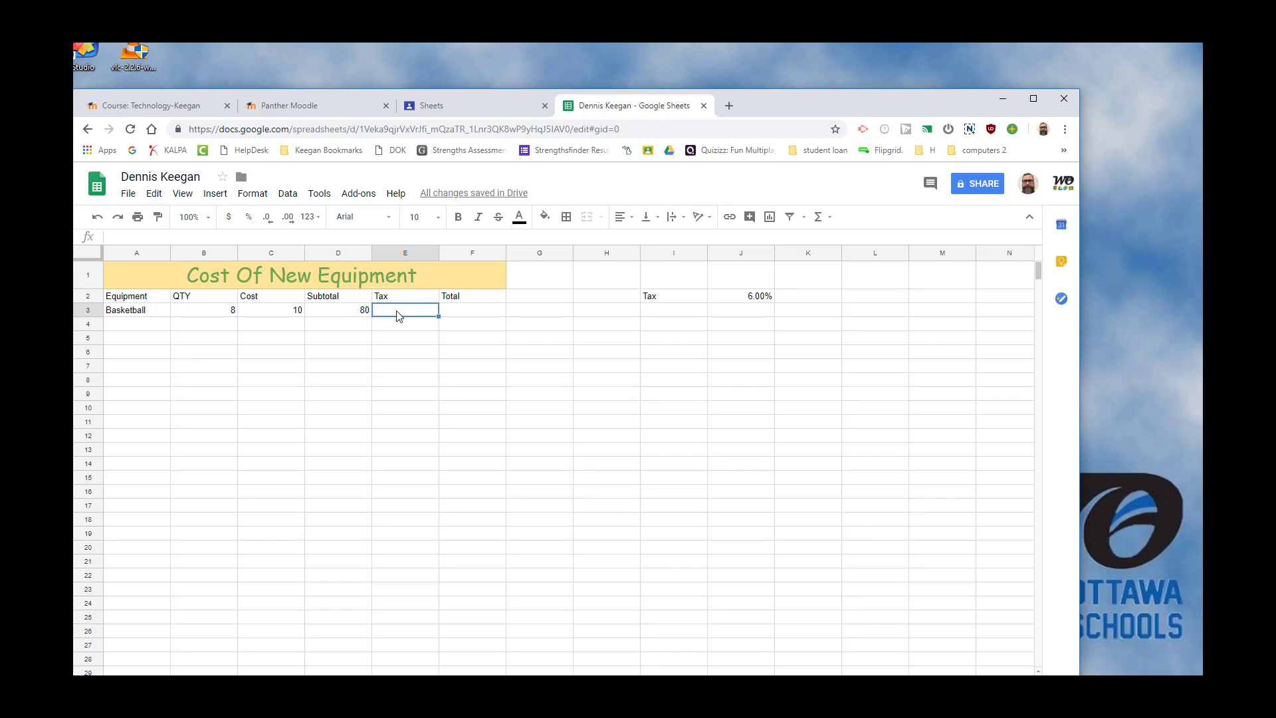
type("=")
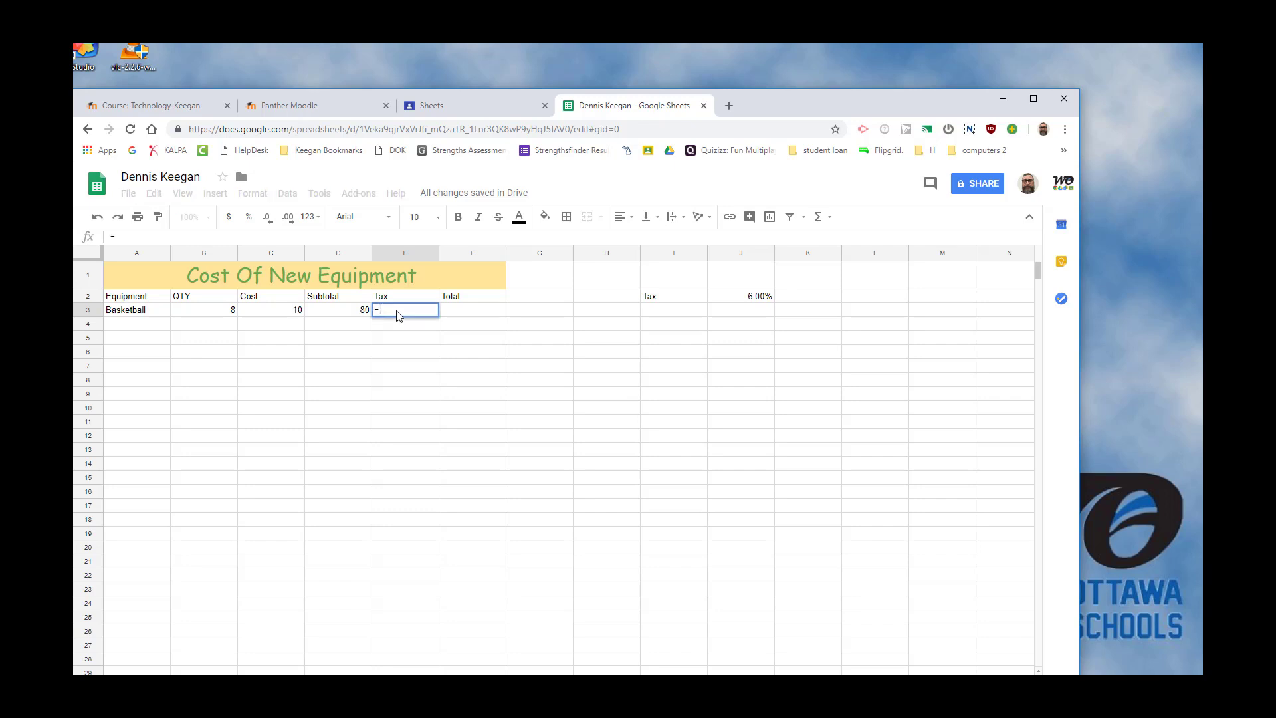
left_click(352, 317)
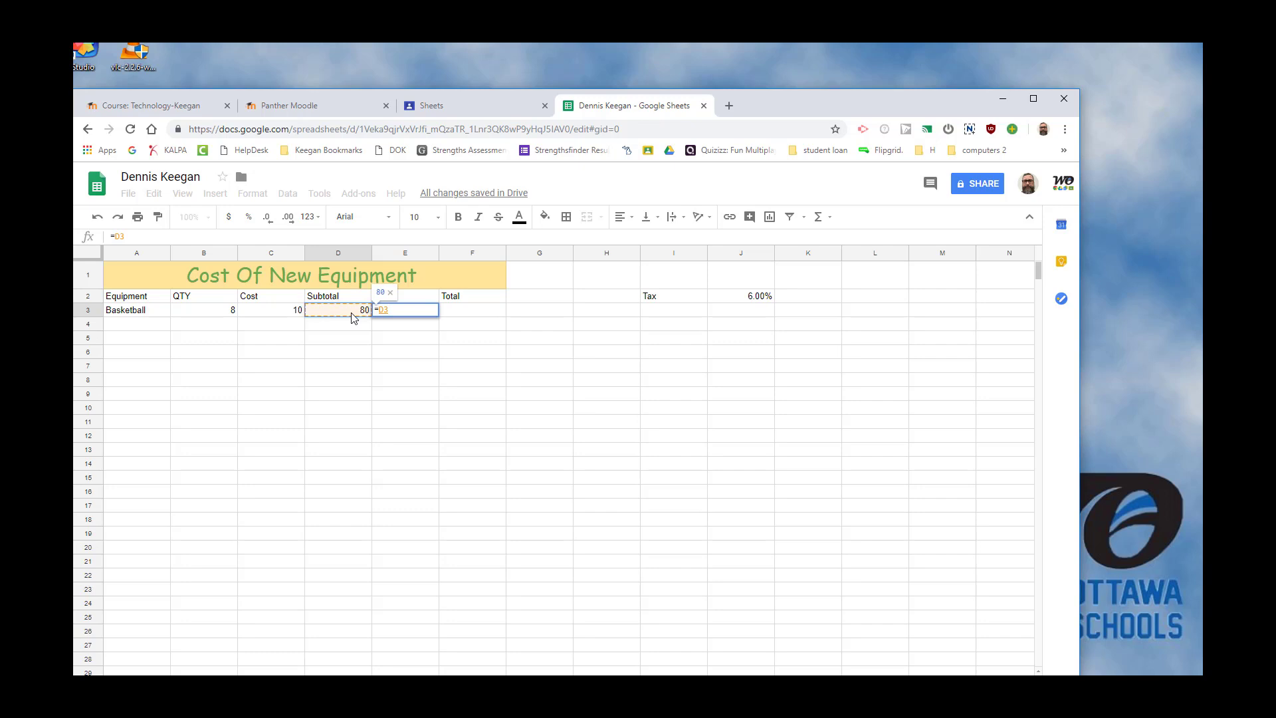
type("*")
left_click(753, 303)
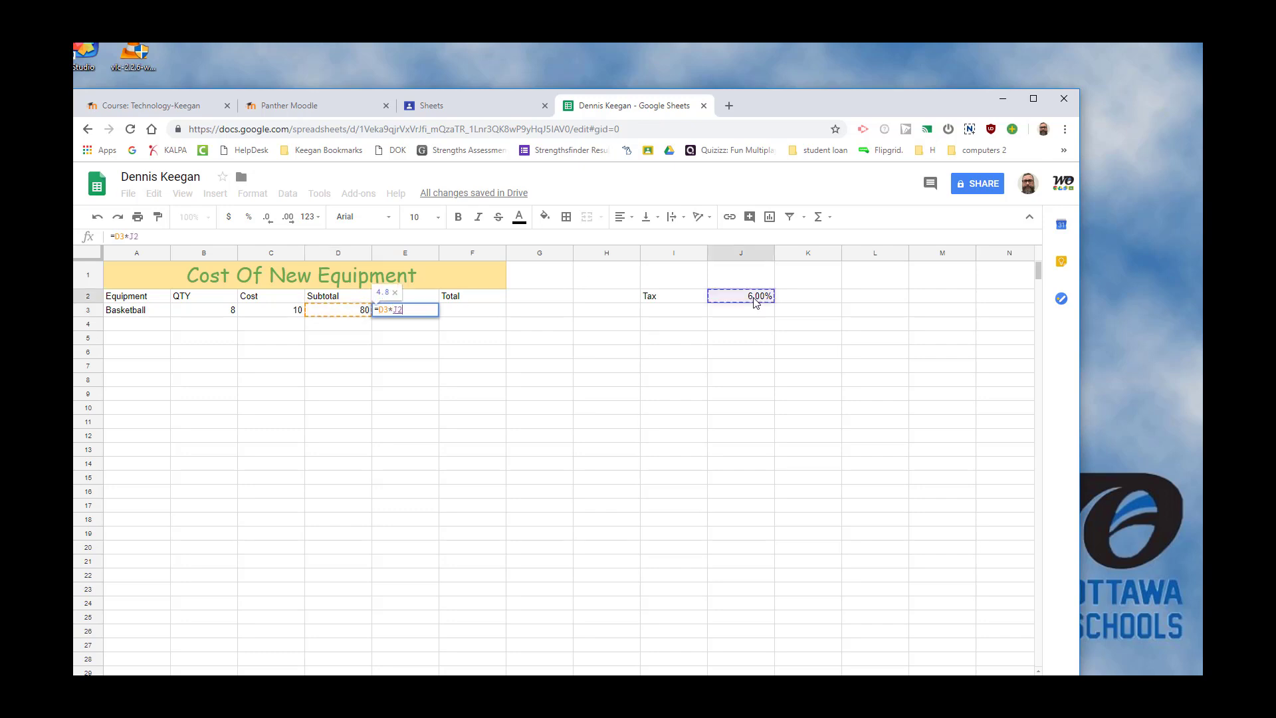
key("Return")
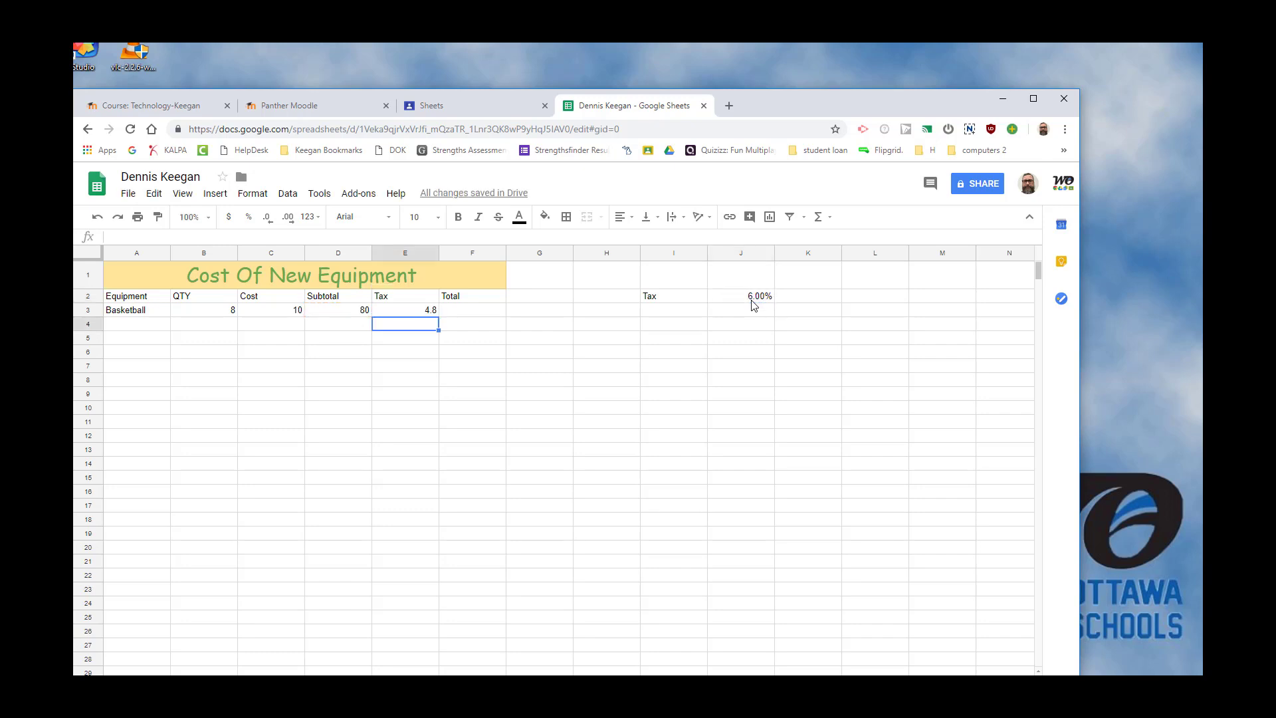
Format the tax in E3 and the subtotal in D3 as currency.
left_click(419, 315)
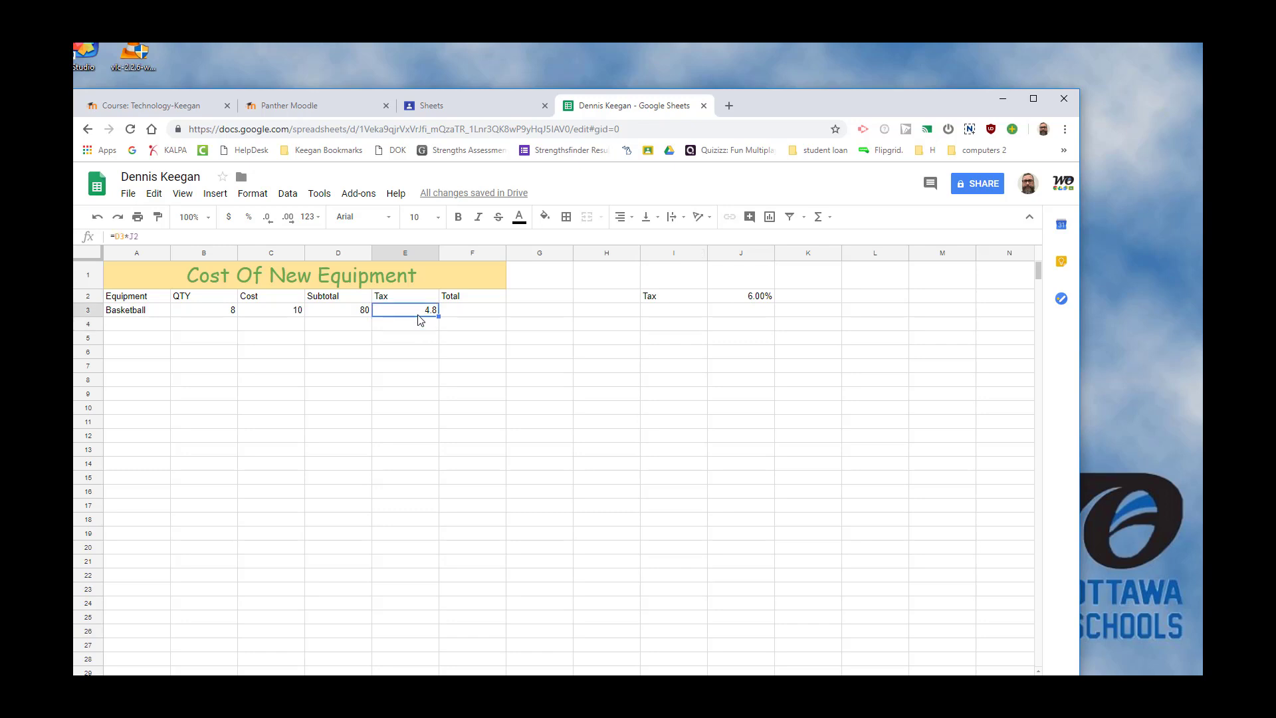
left_click(229, 220)
left_click(357, 315)
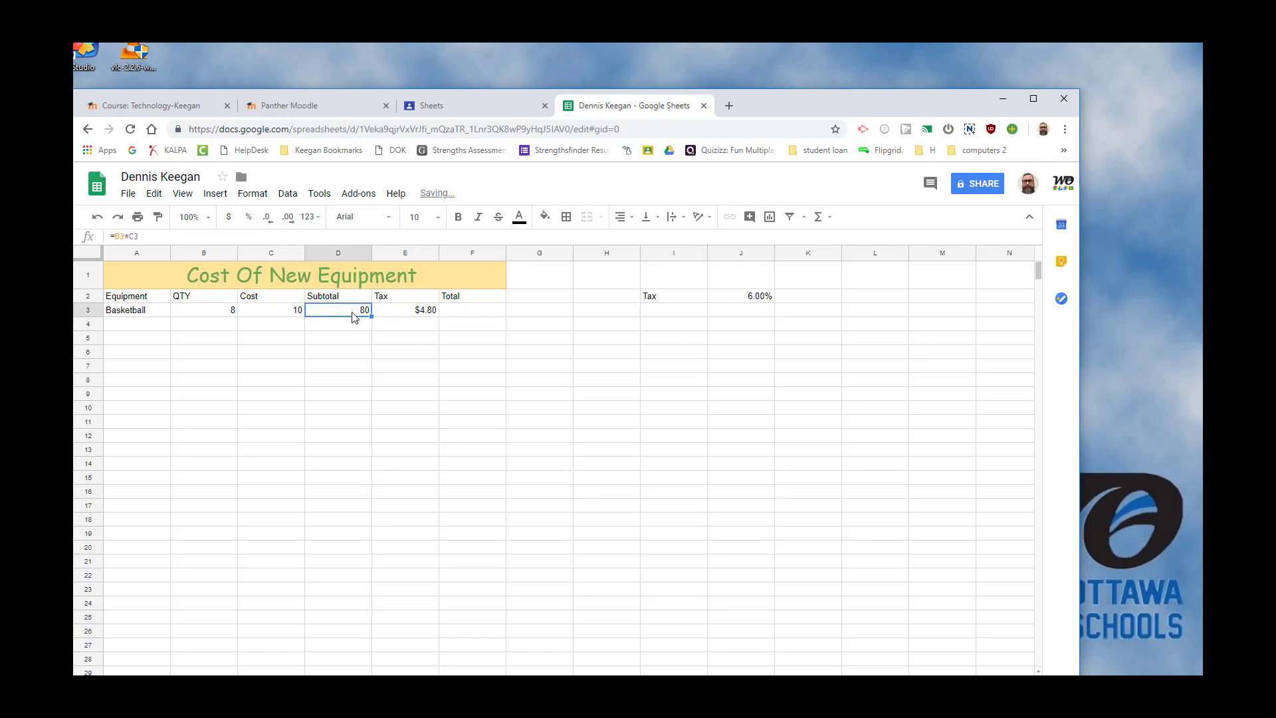
left_click(229, 220)
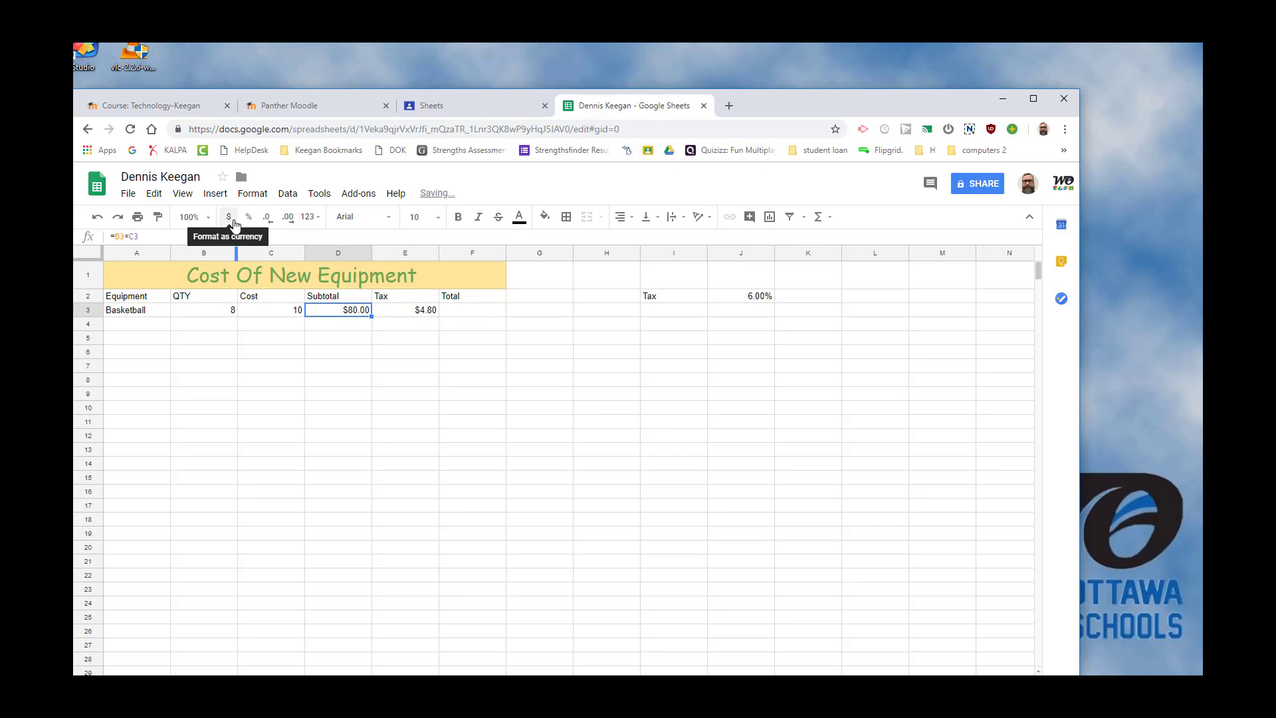
Calculate the basketball total in F3 with the formula =D3+E3.
left_click(469, 312)
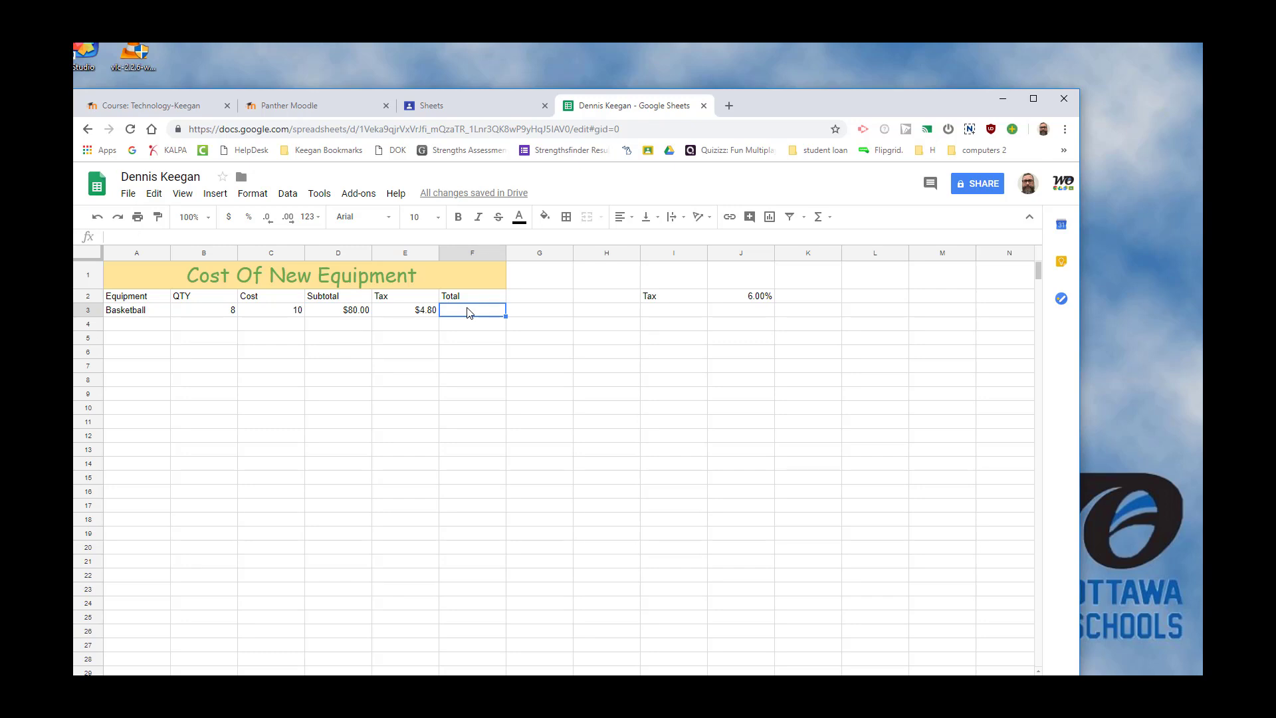
type("=")
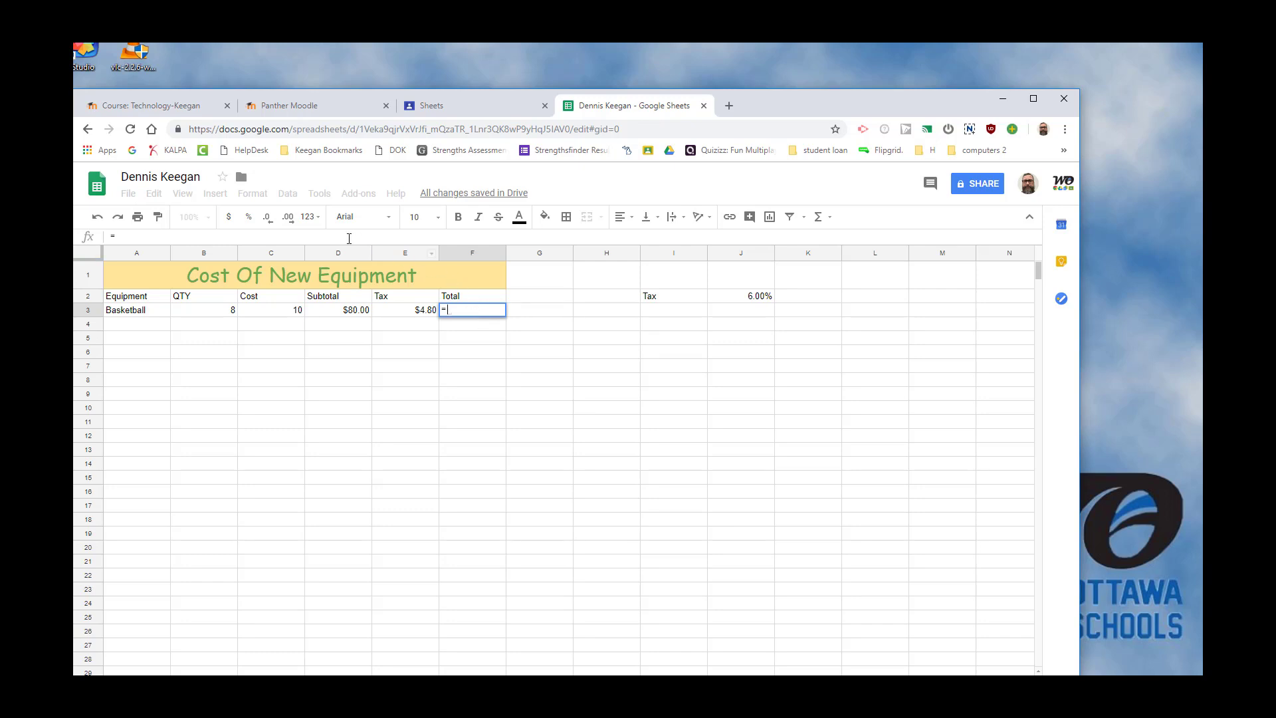
left_click(353, 314)
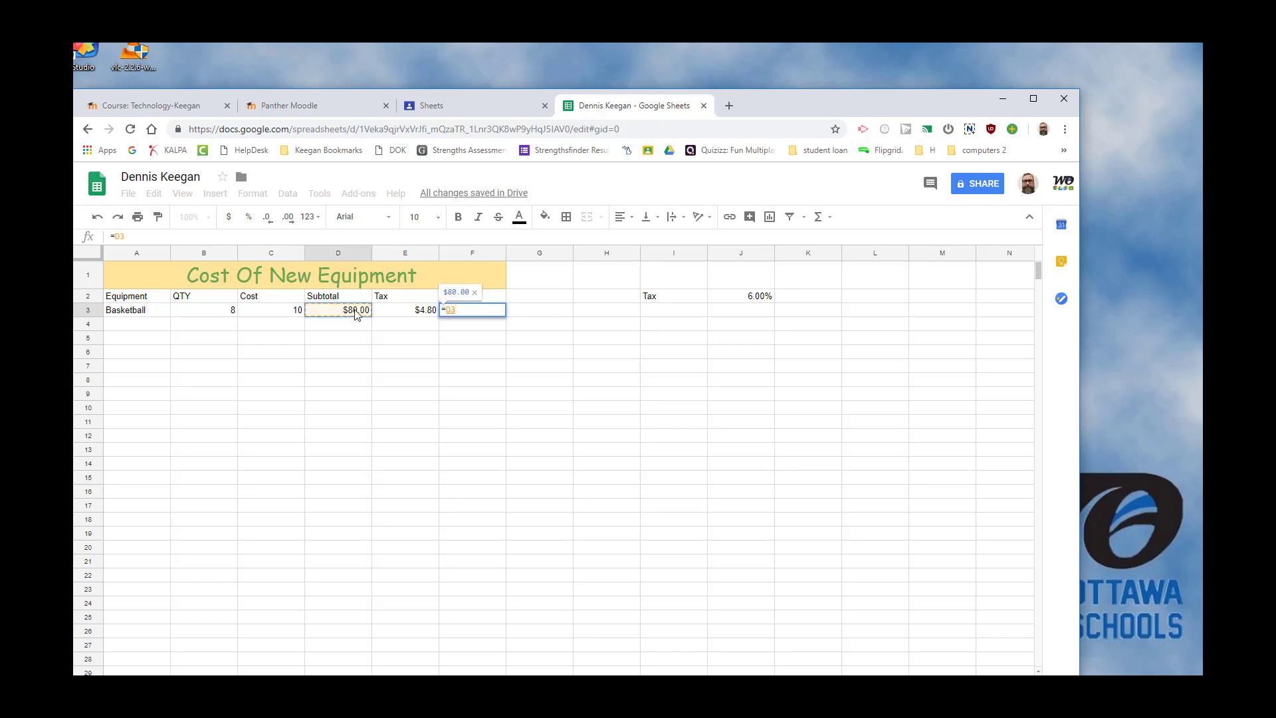
type("+")
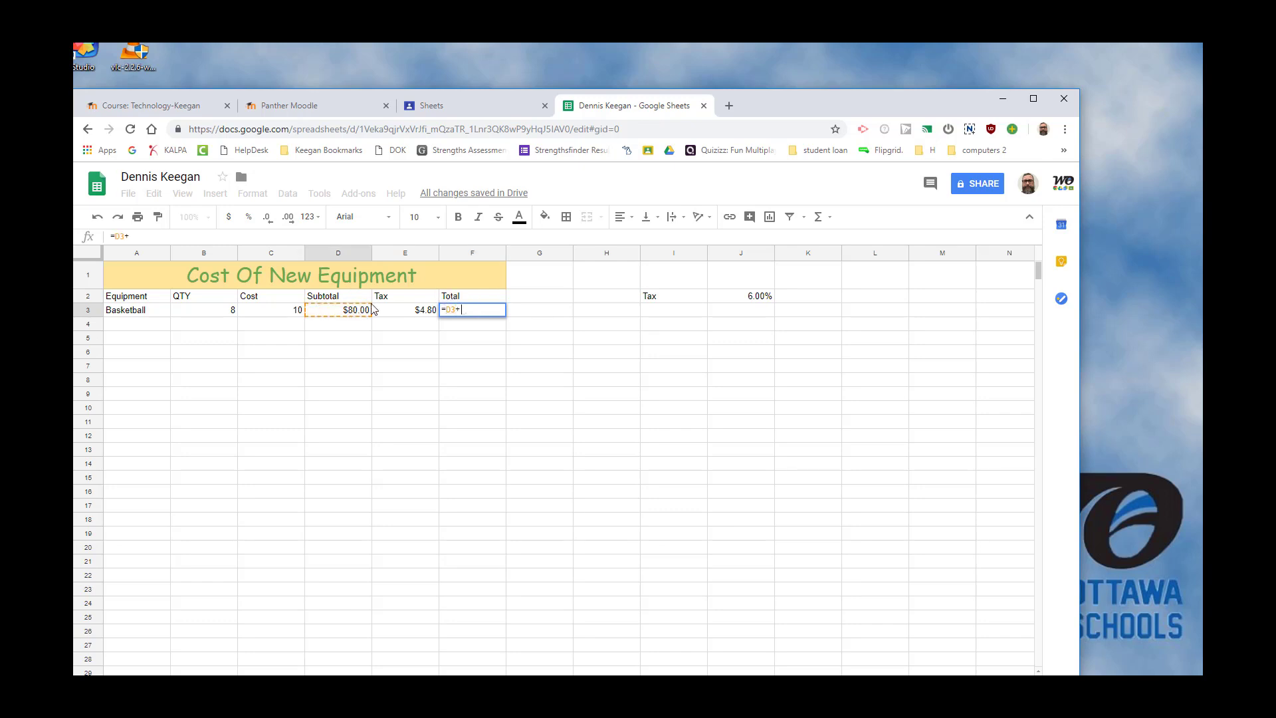
left_click(408, 319)
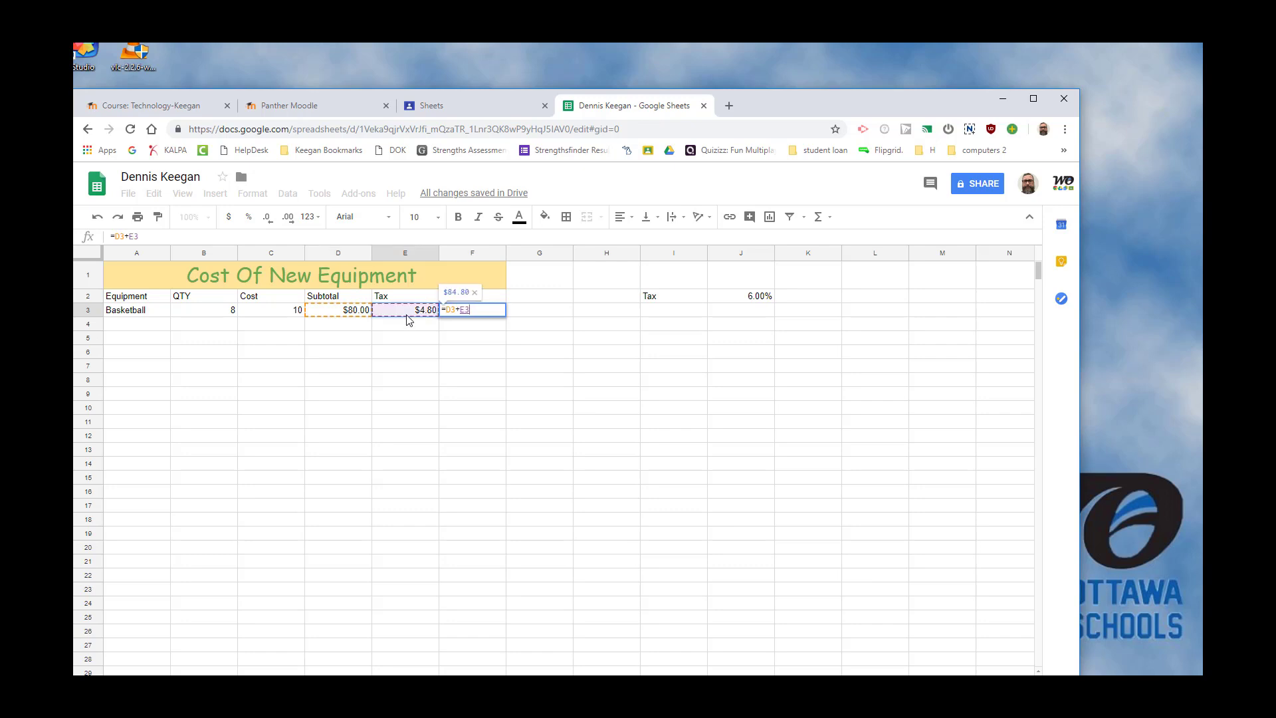
key("Return")
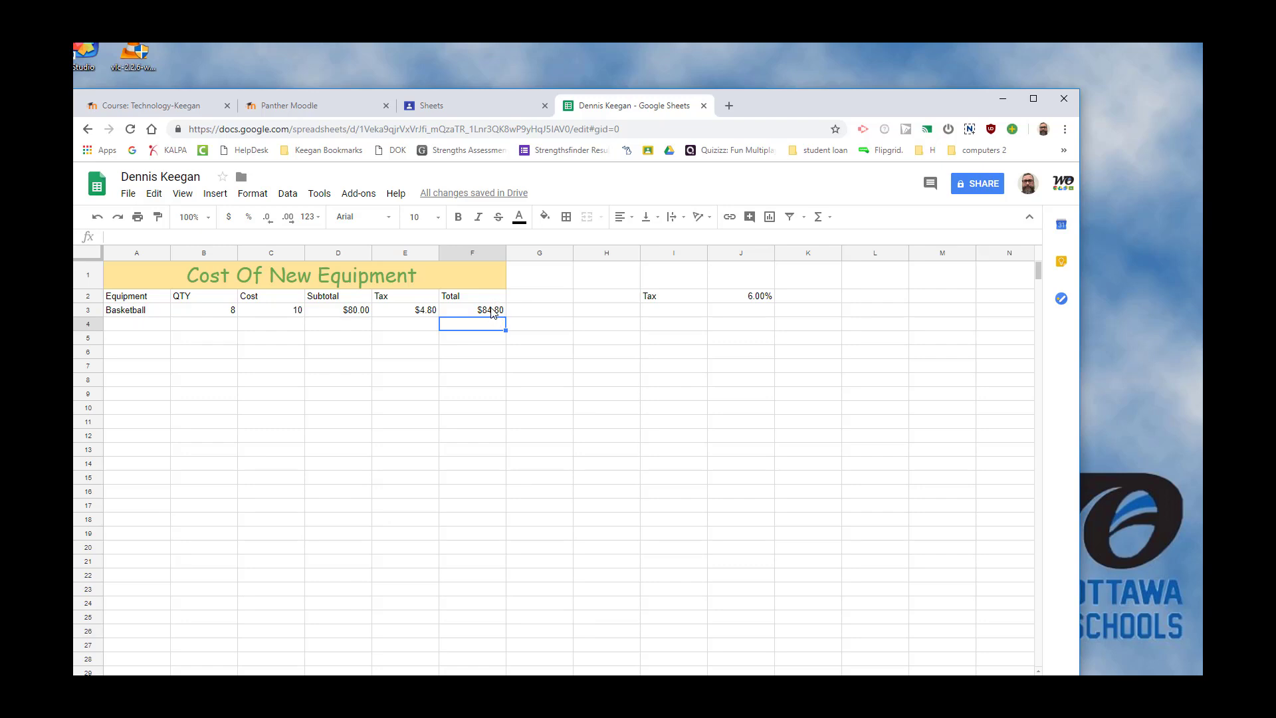
left_click(492, 313)
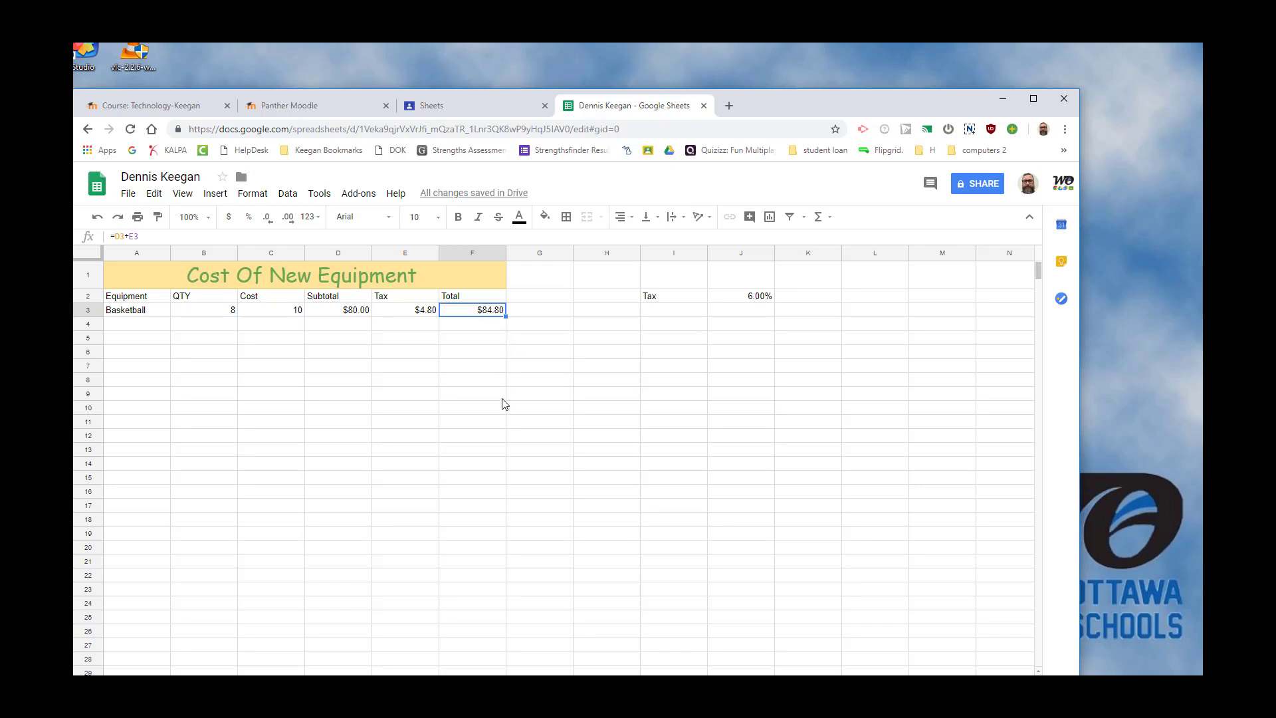
Enter 1, 2 and 3 in L4 to L6 and extend the number series through 12 in L15.
left_click(858, 325)
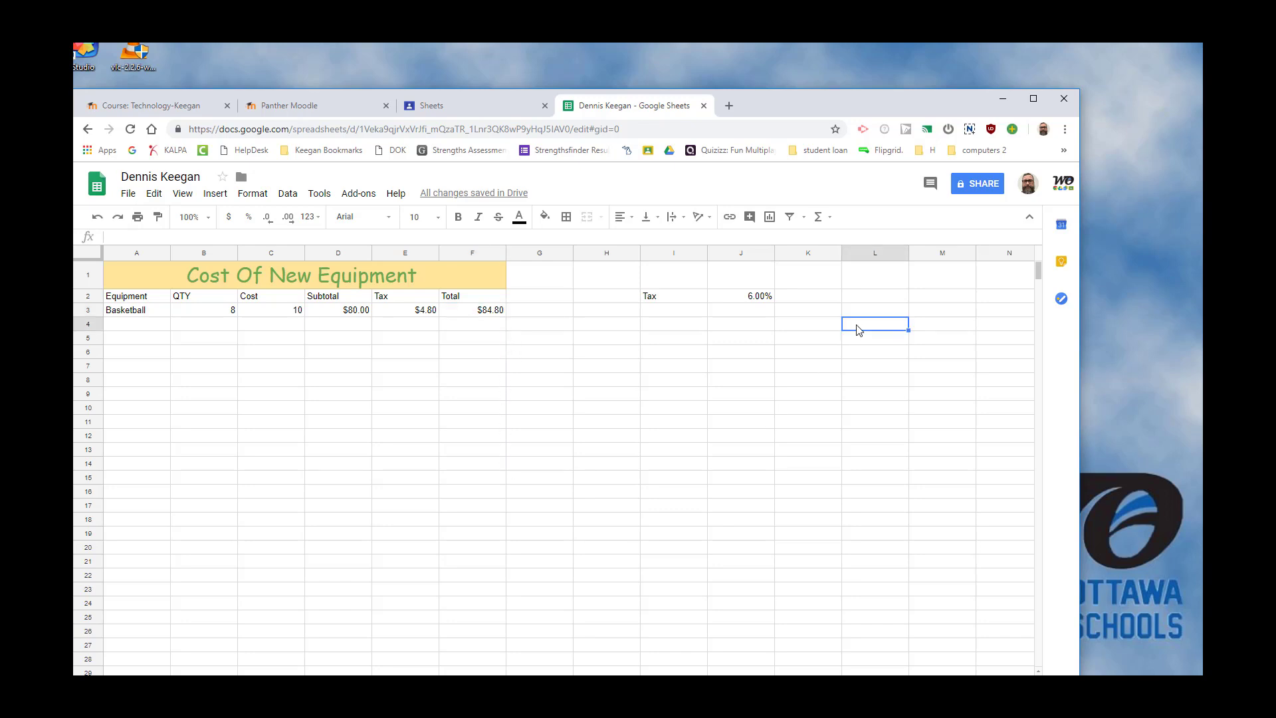
type("12")
key("BackSpace")
key("Return")
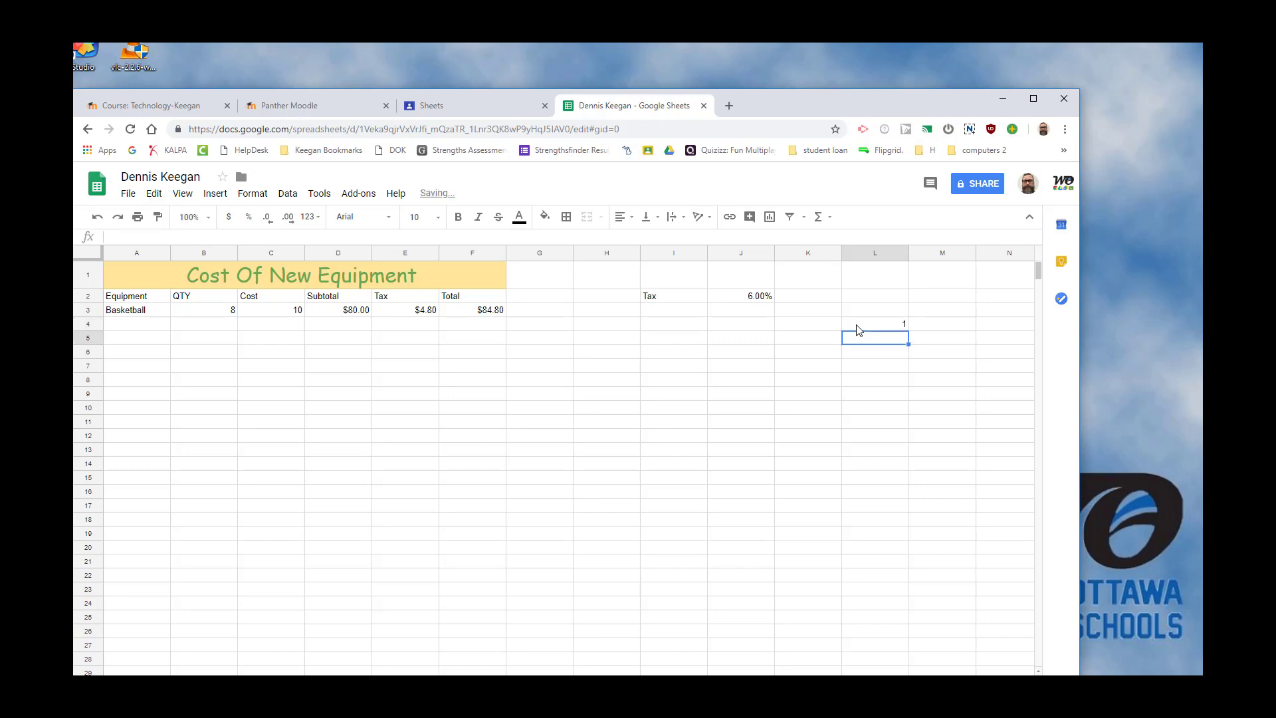
type("2")
key("Return")
type("3")
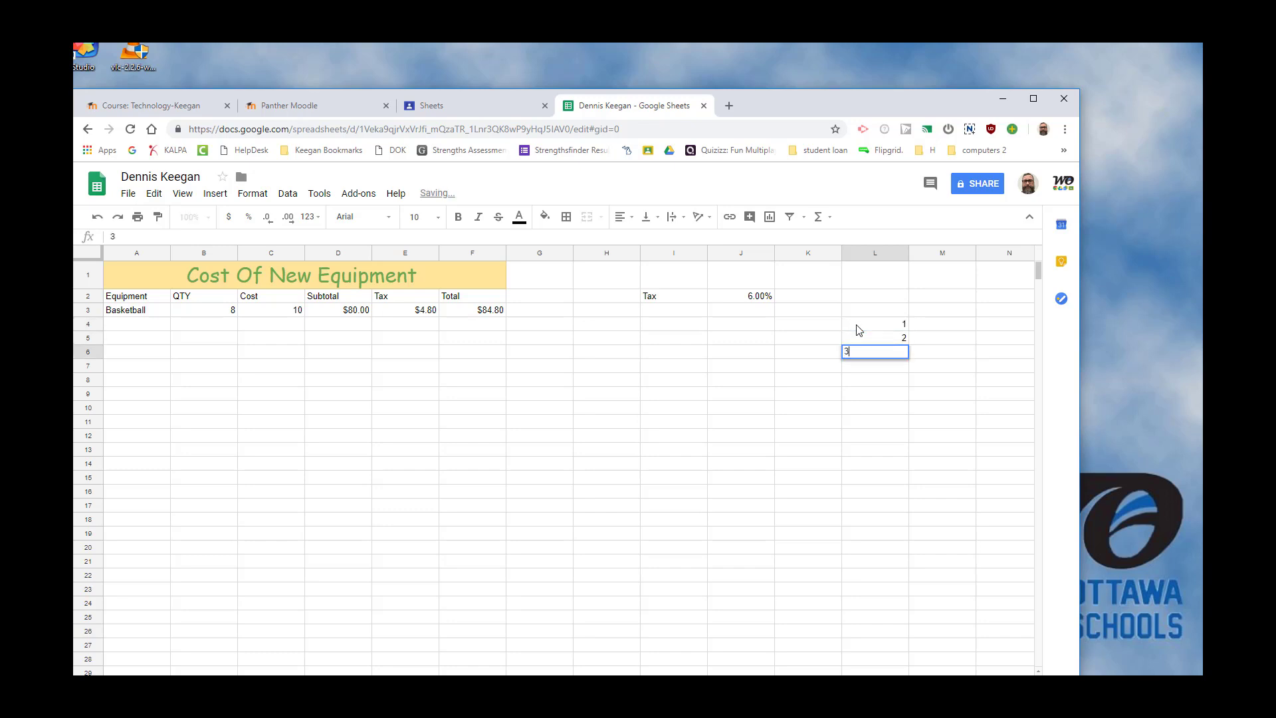
key("Return")
left_click_drag(894, 327, 907, 478)
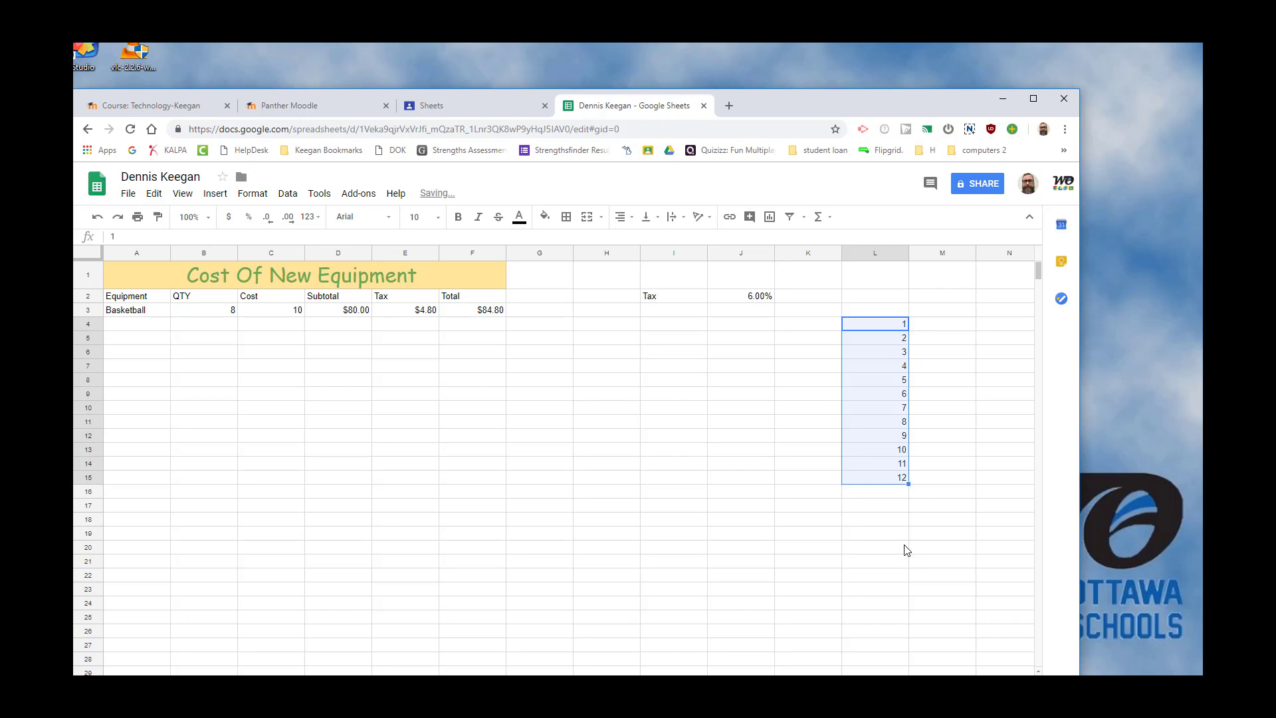
Fill the subtotal formula from D3 down the column through D14.
left_click(350, 315)
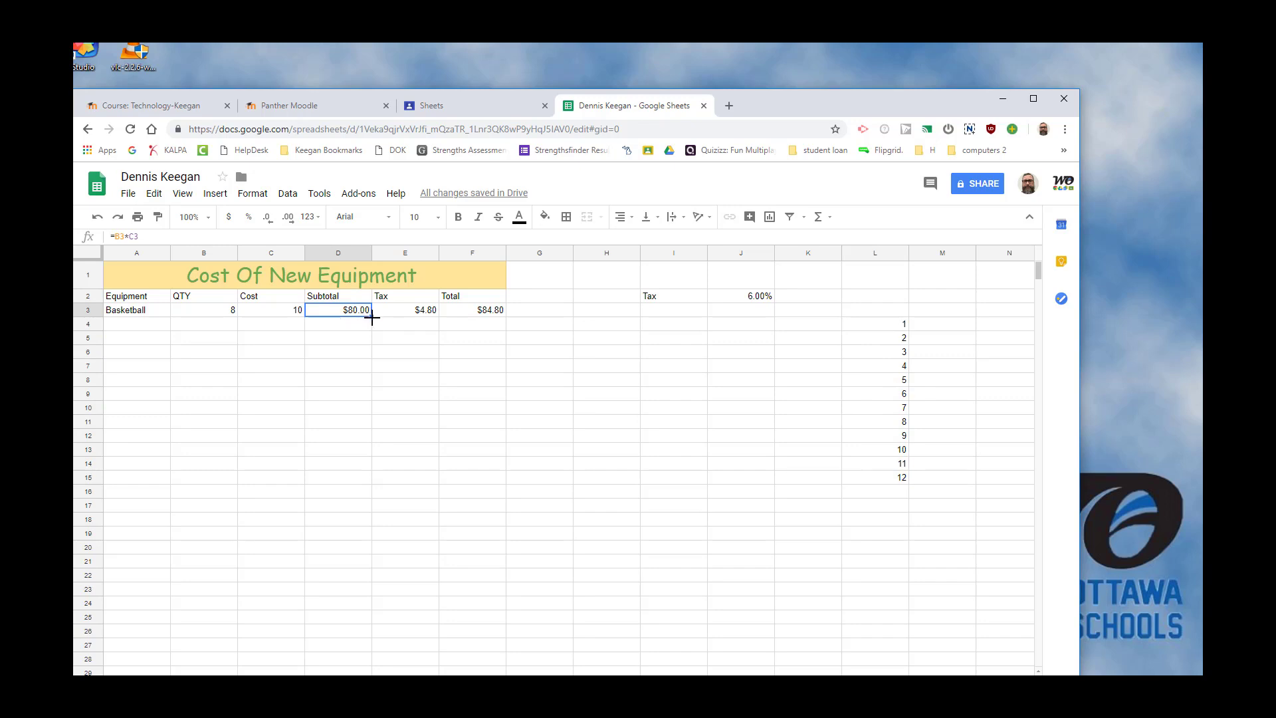
left_click_drag(372, 317, 353, 461)
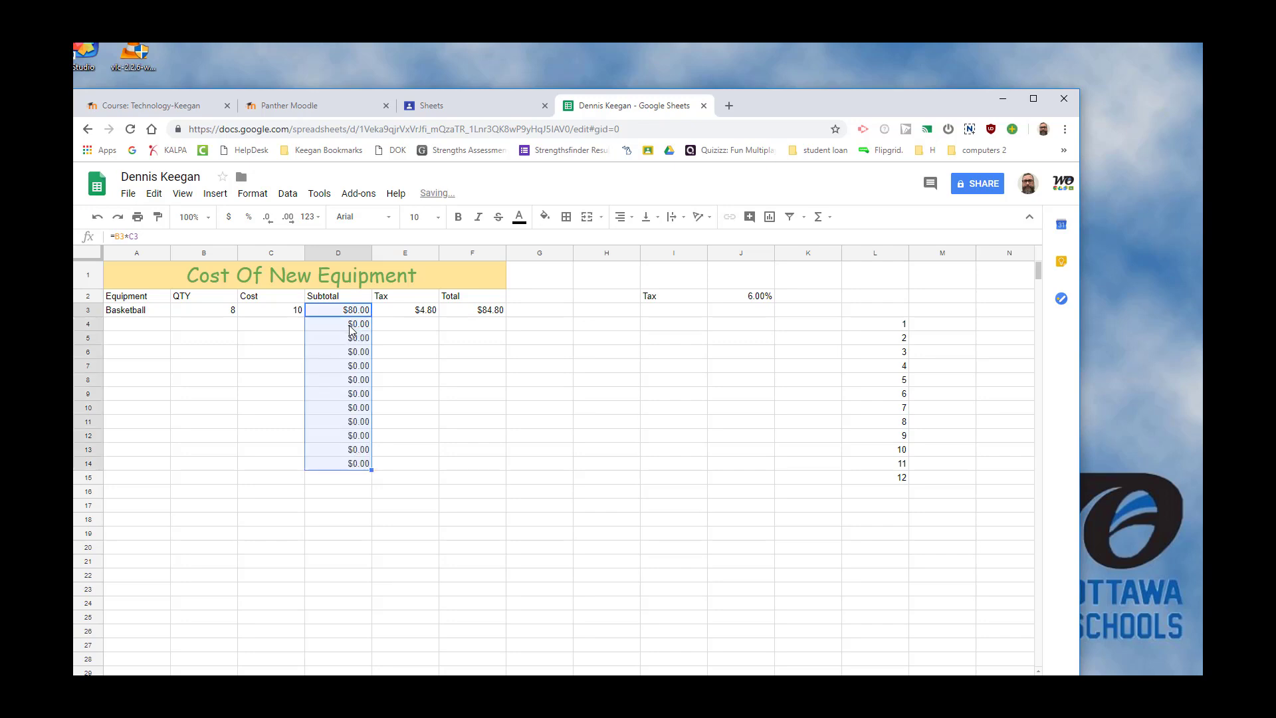
left_click(428, 460)
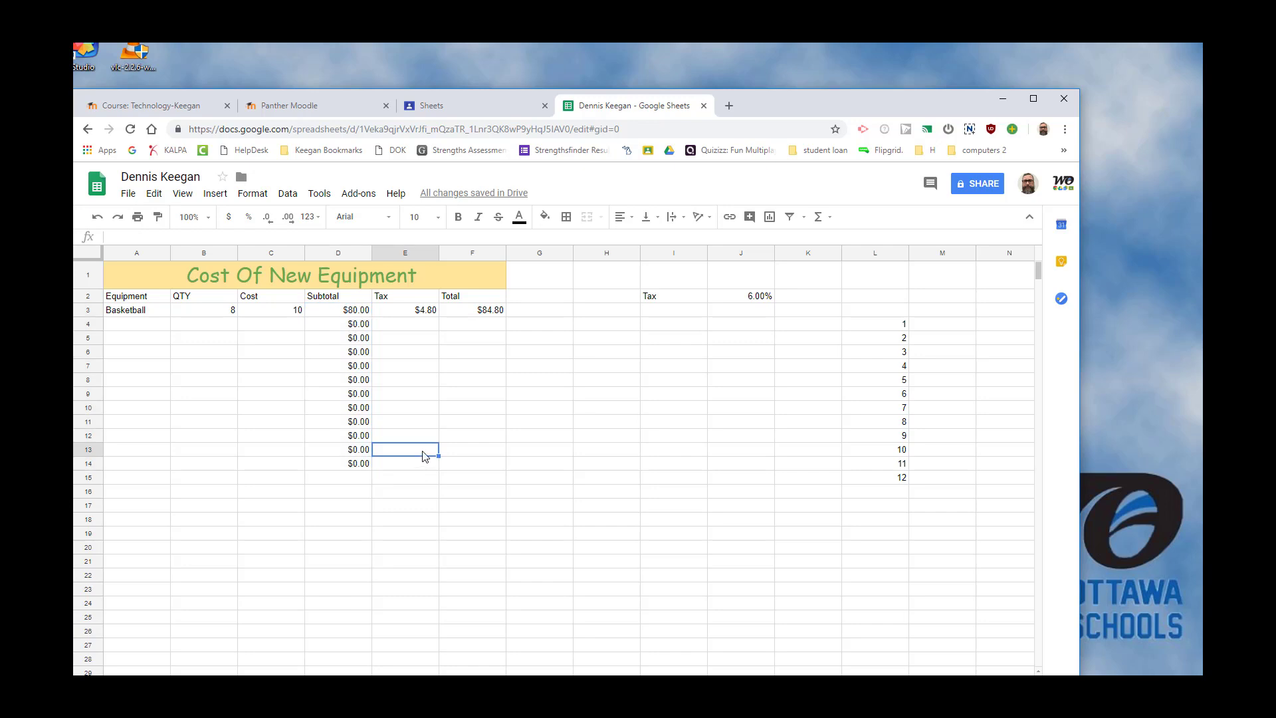
Fill the basketball tax formula from E3 down the Tax column through E14.
left_click(351, 468)
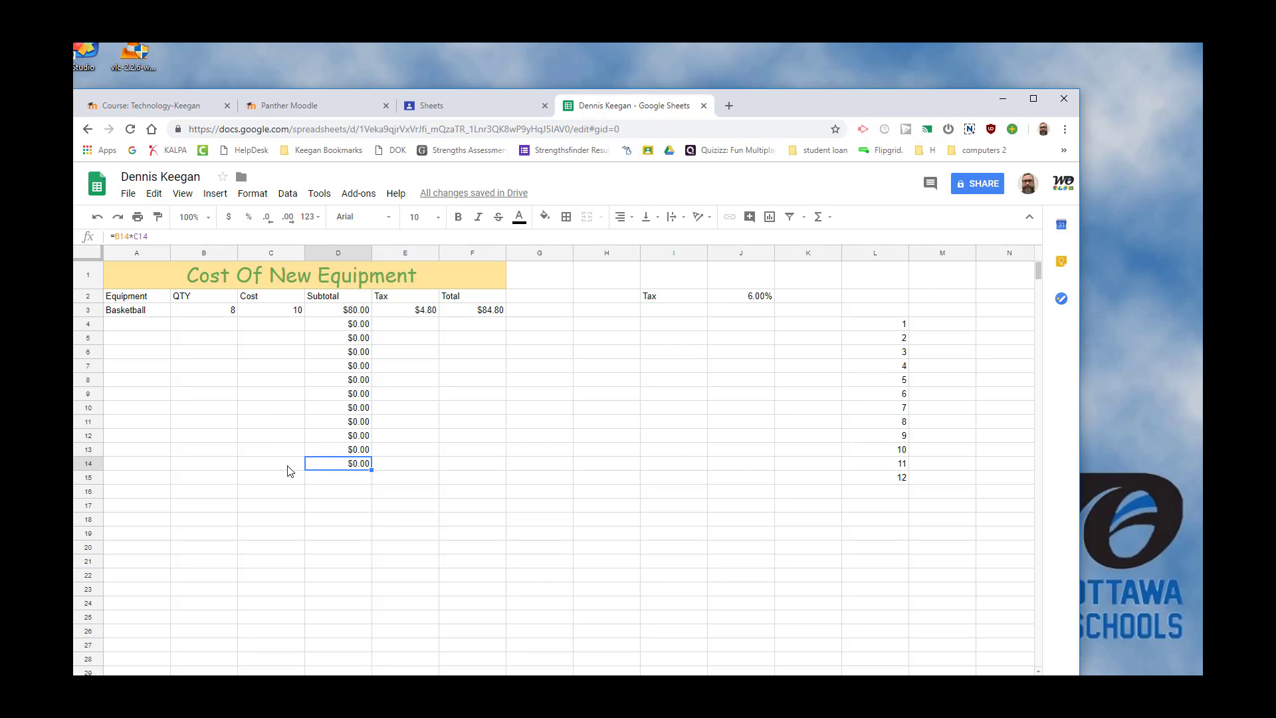
left_click(420, 315)
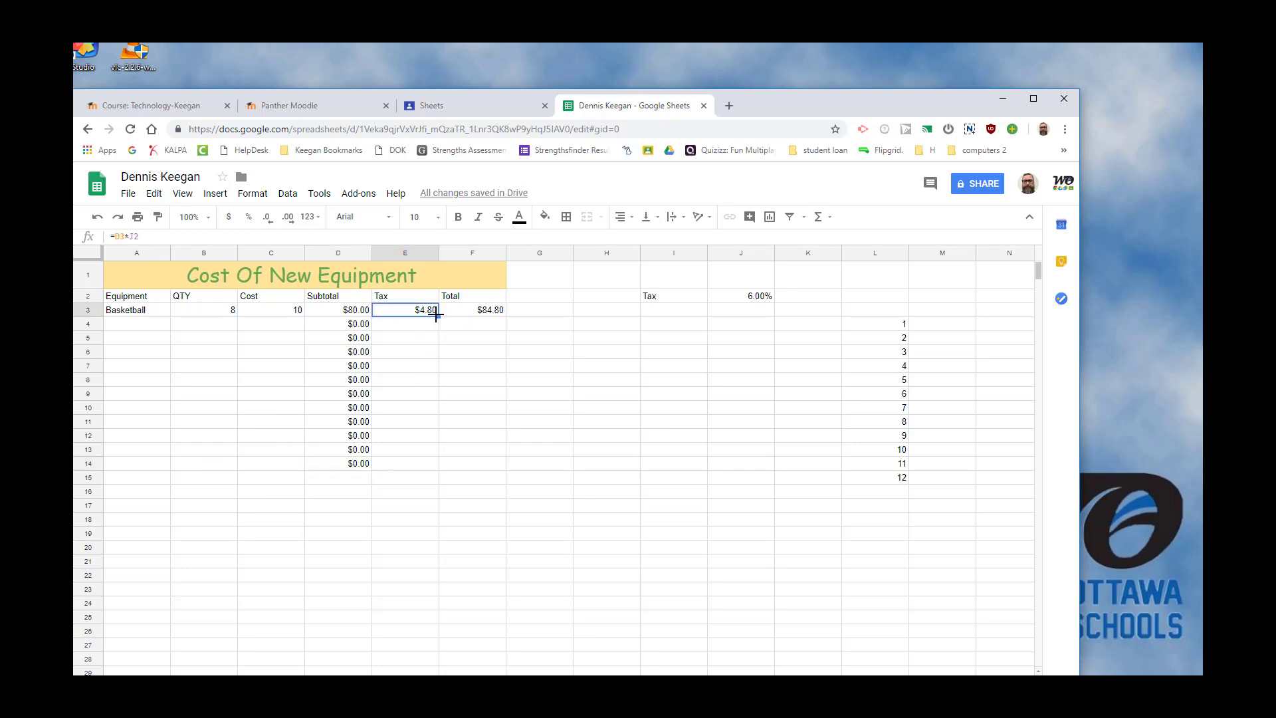
left_click_drag(436, 317, 422, 463)
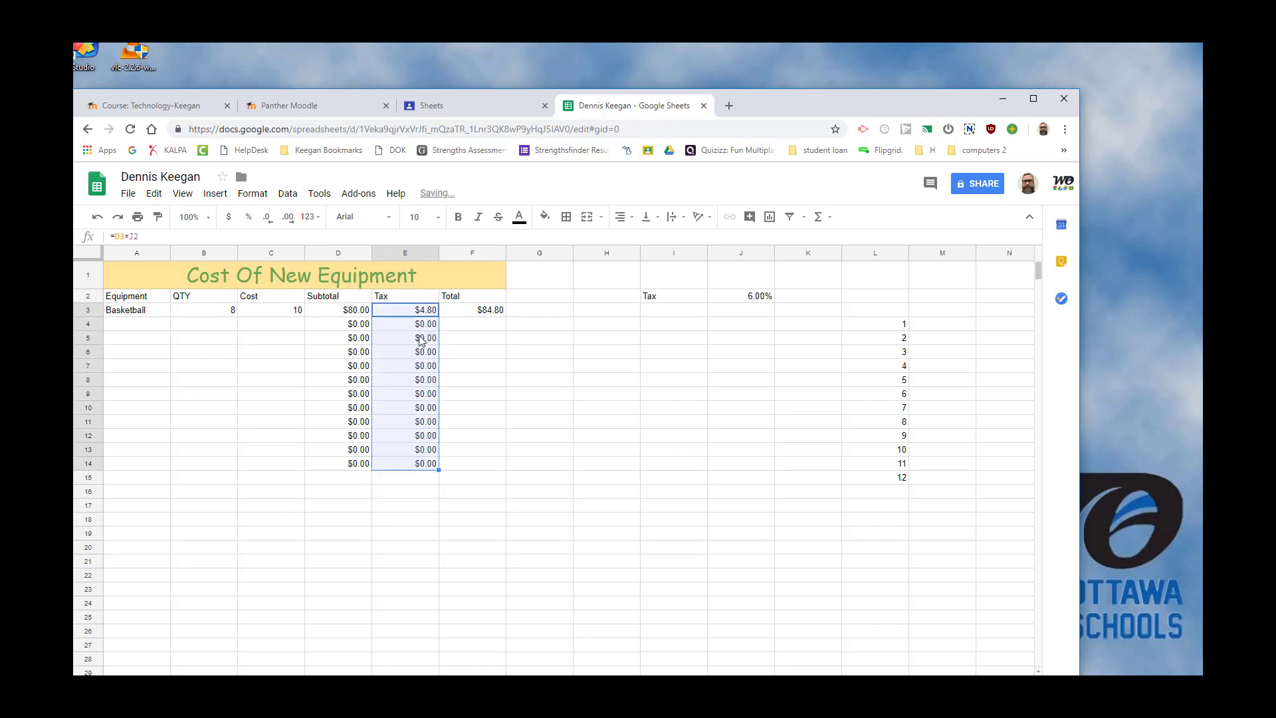
left_click(424, 394)
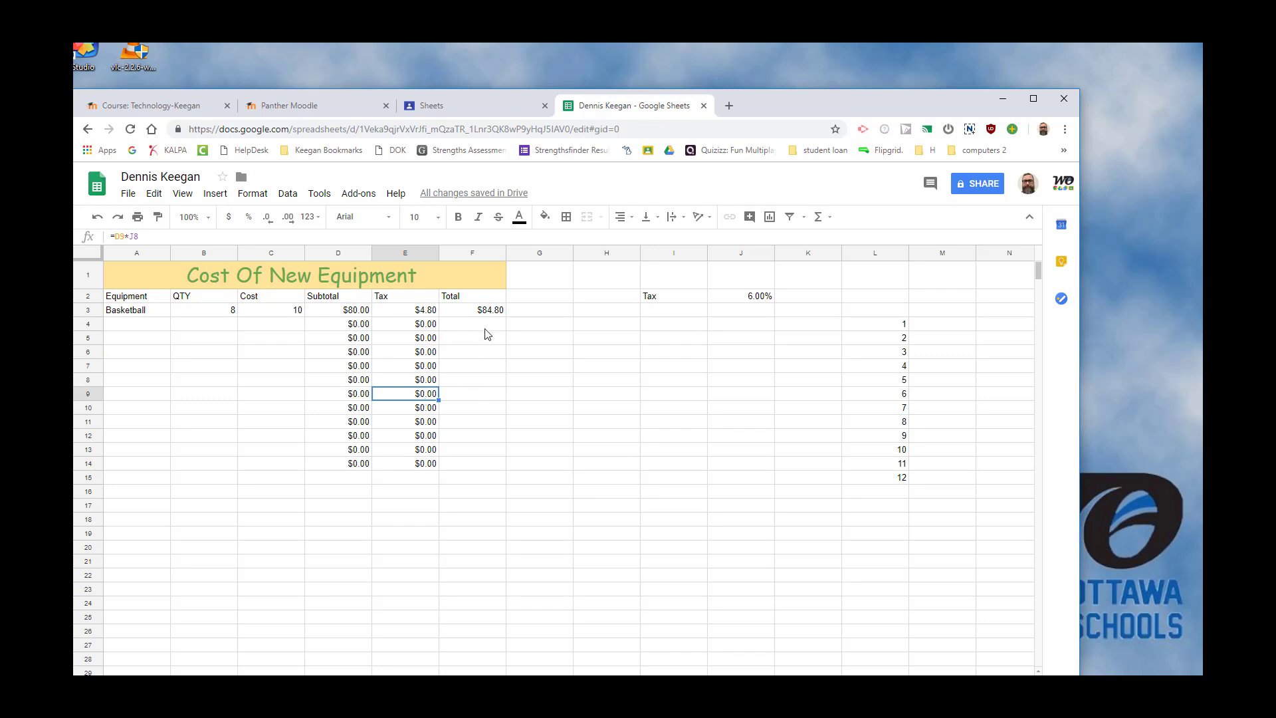
Fill the basketball total formula from F3 down the Total column through F14.
left_click(491, 309)
left_click_drag(506, 317, 497, 465)
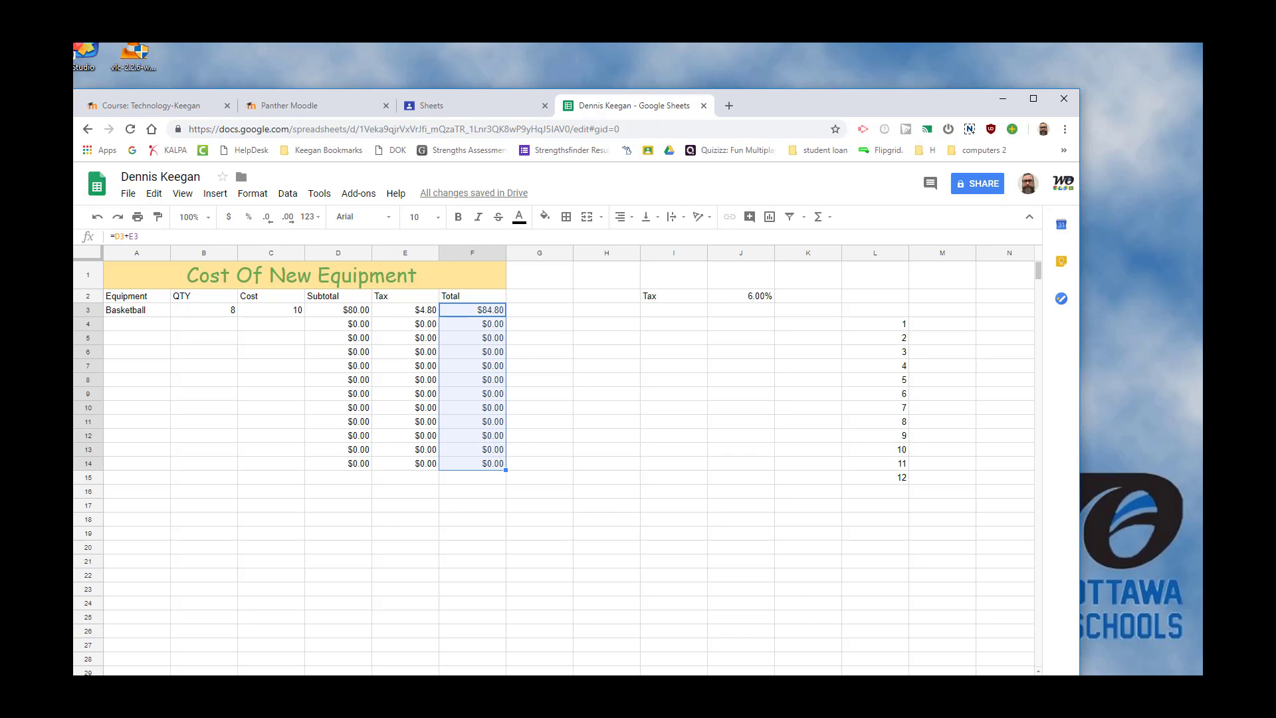
left_click(131, 327)
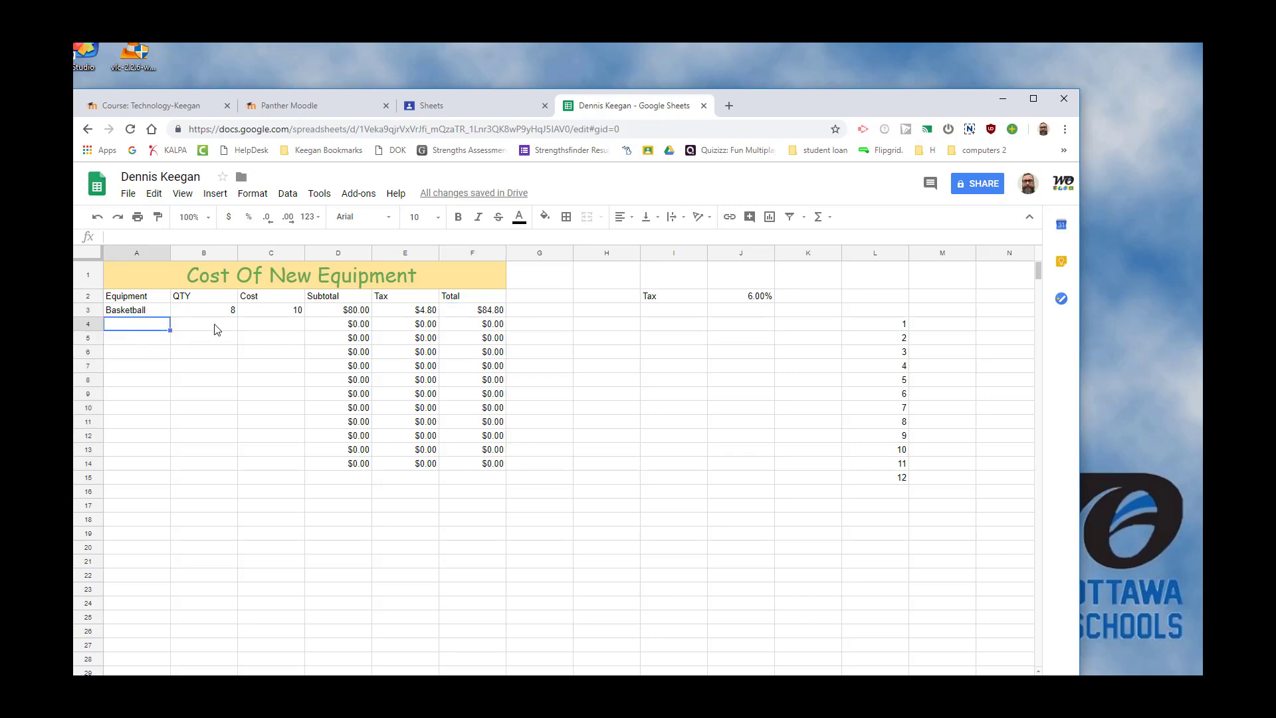
left_click(268, 329)
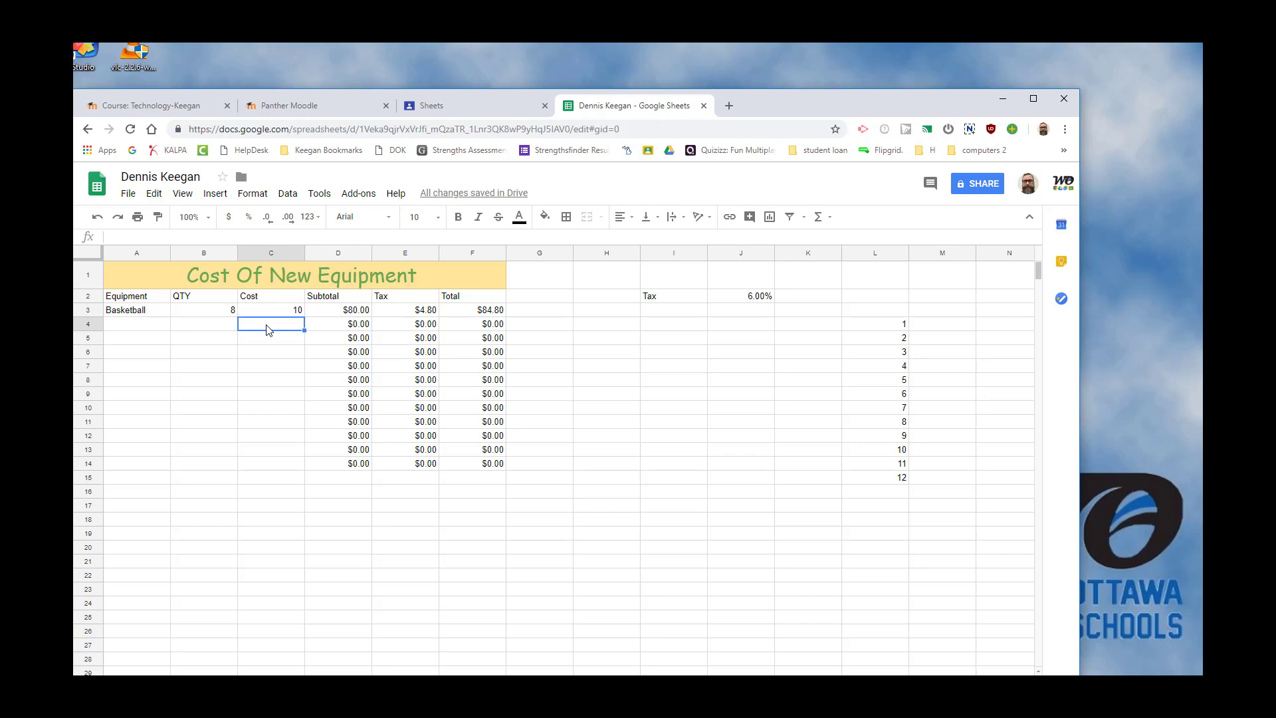